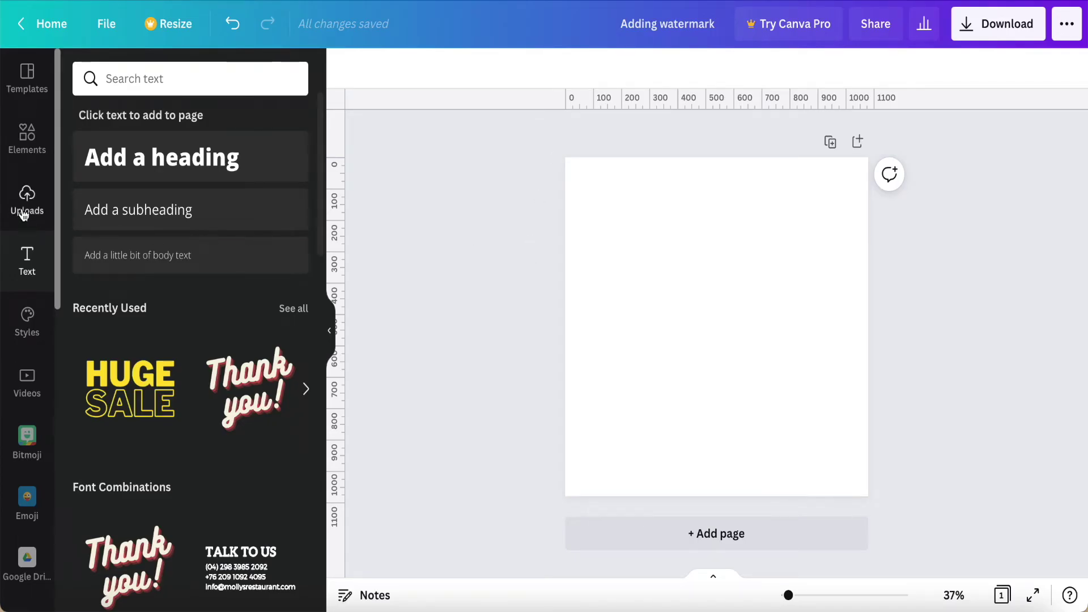
Add the uploaded water bottle photo and stretch it to cover the entire page.
left_click(26, 202)
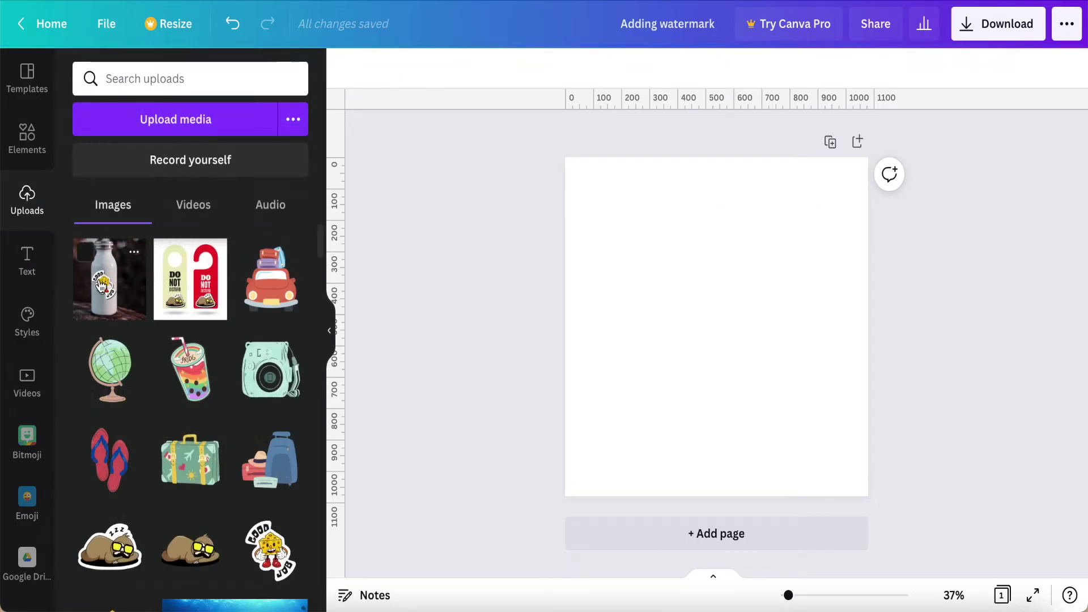
left_click(85, 251)
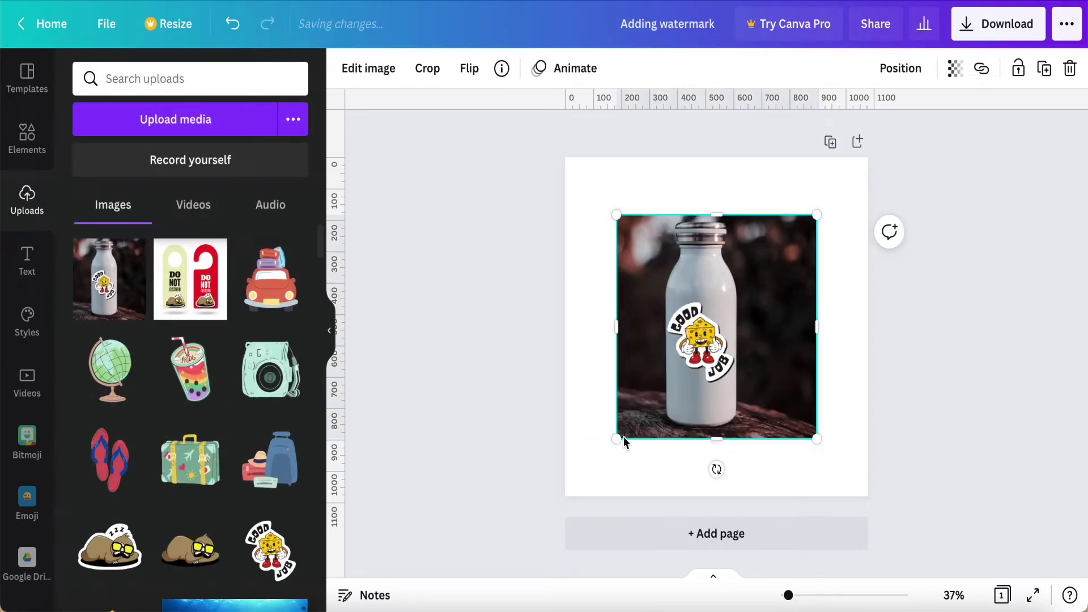
left_click_drag(595, 466, 568, 499)
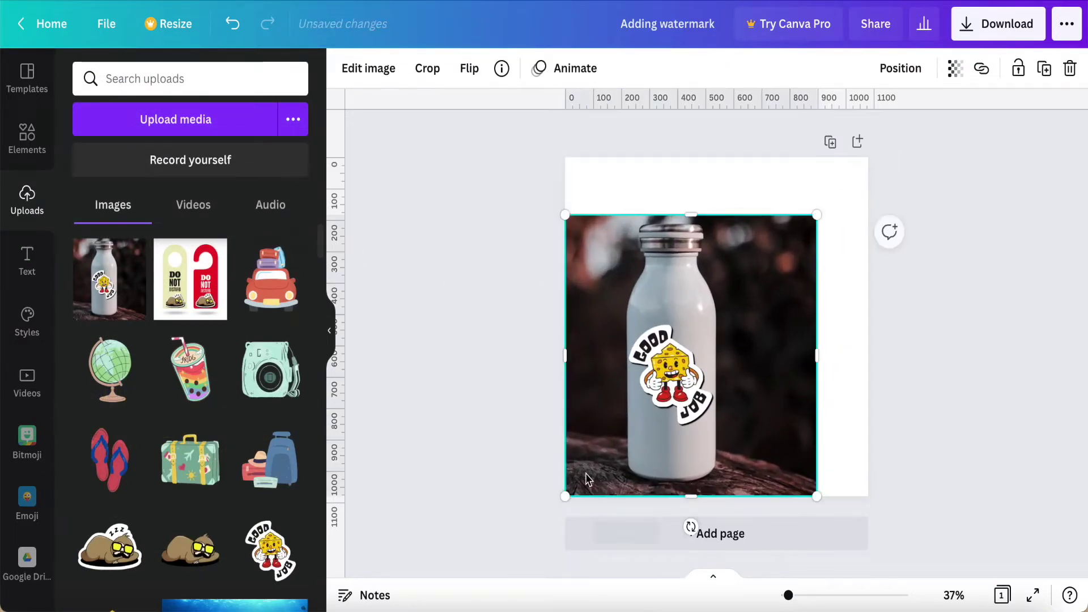
left_click_drag(818, 215, 868, 159)
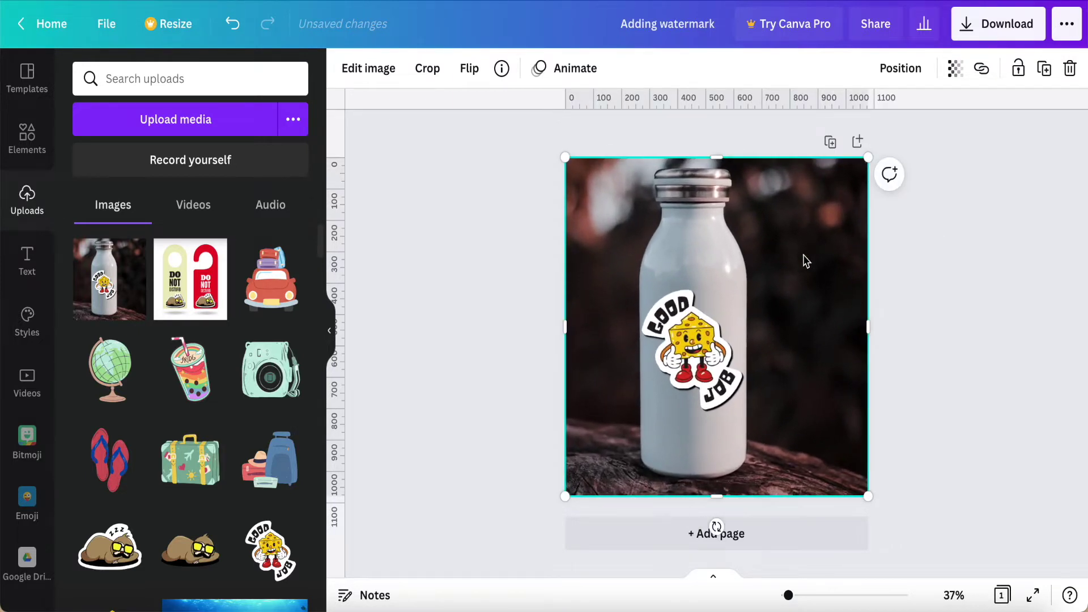
left_click(491, 353)
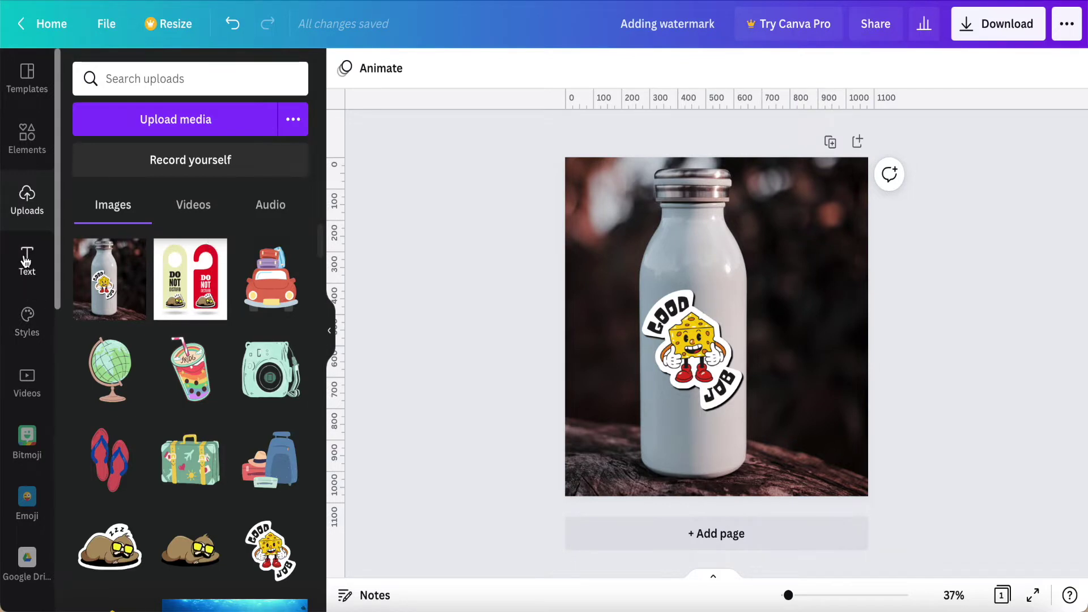
key("t")
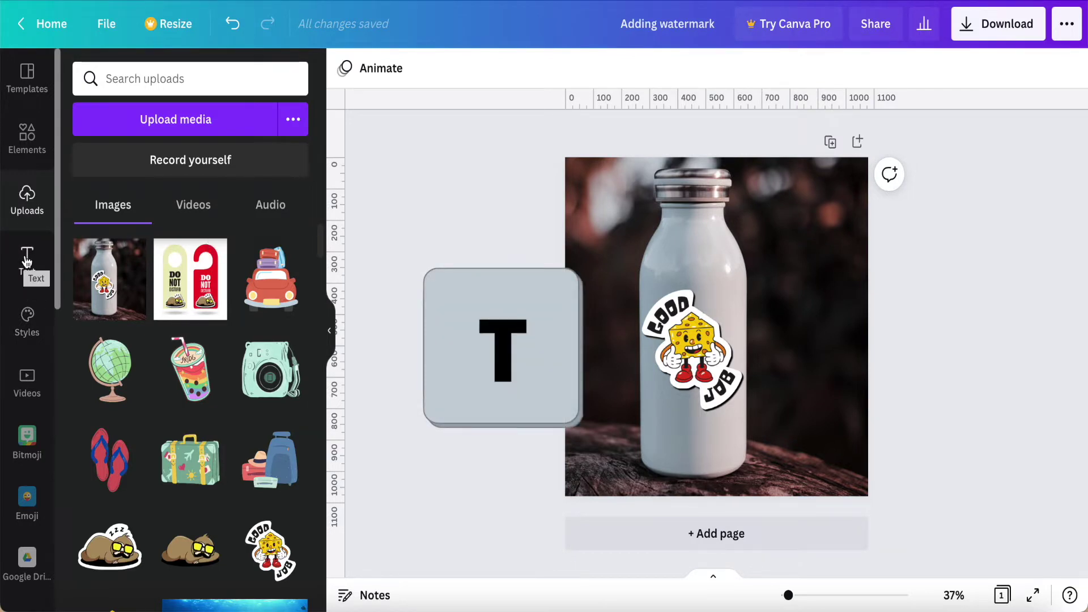
Add a white 'Add a little bit of body text' line and move it to the photo's top edge.
left_click(26, 259)
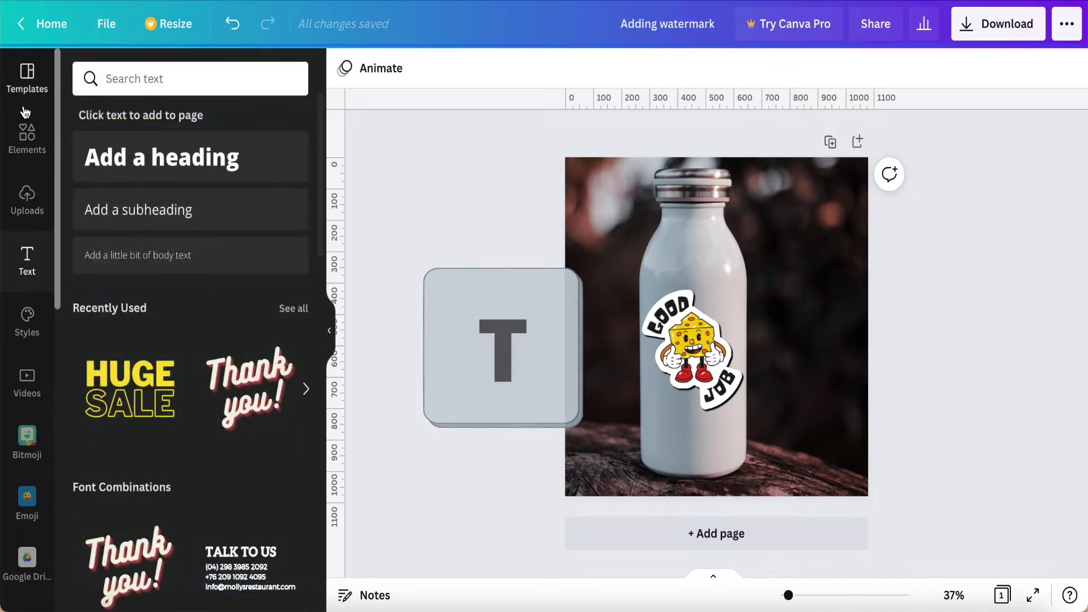
left_click(148, 255)
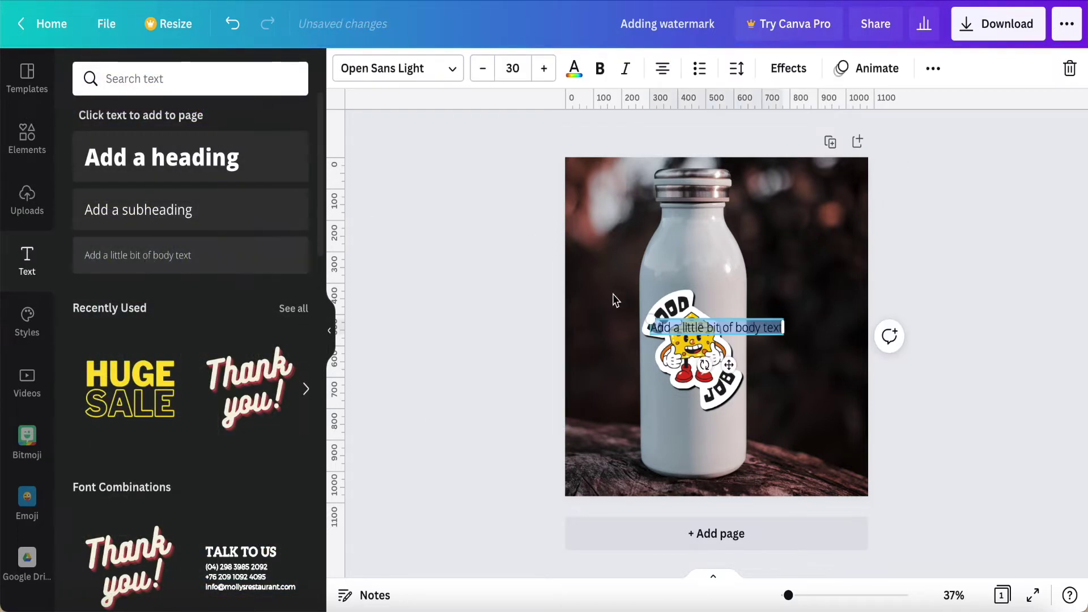
left_click(573, 68)
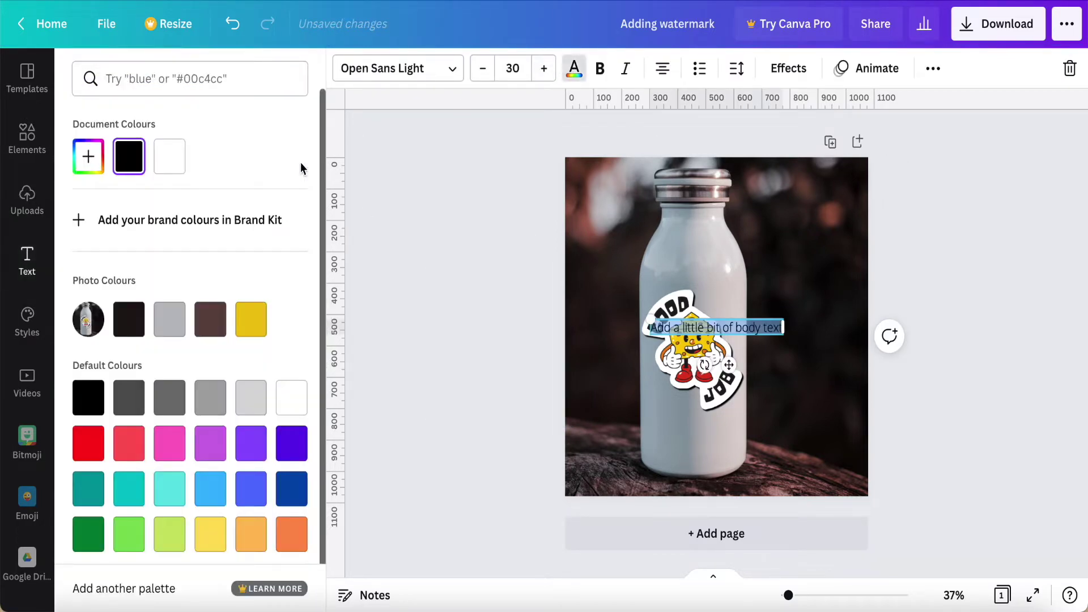
left_click(178, 160)
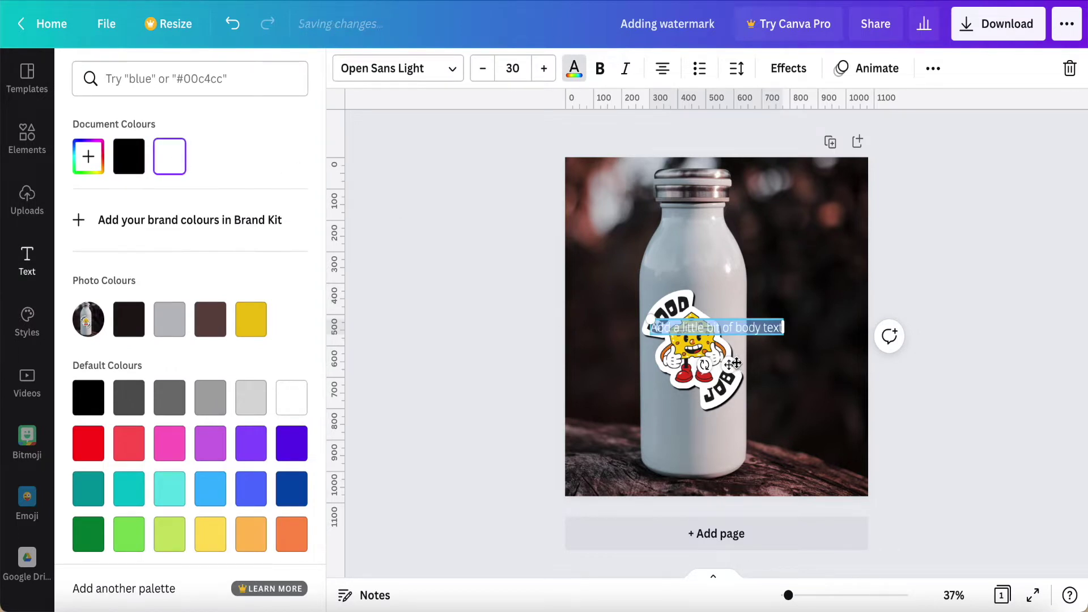
left_click_drag(725, 361, 643, 200)
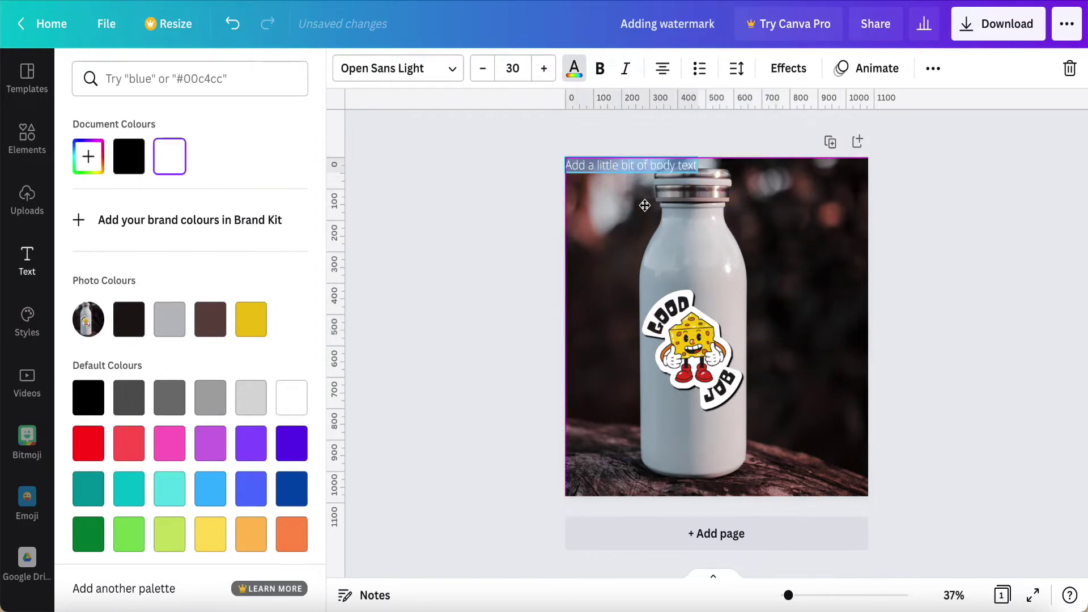
Replace the placeholder body text with 'Design Studio' and select the new words.
left_click(692, 171)
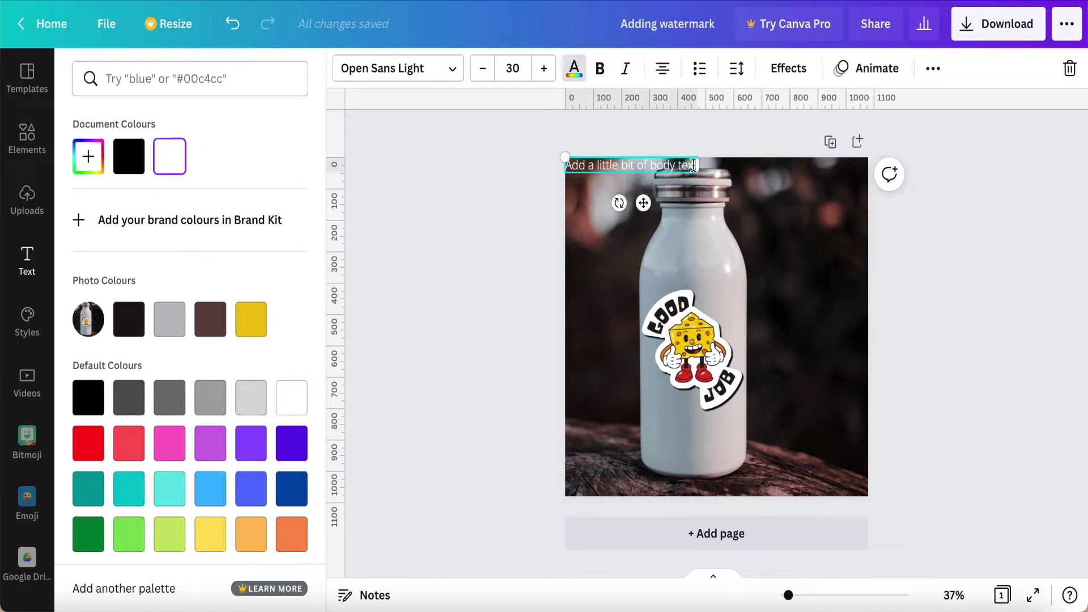
key("BackSpace")
key("BackSpace")
key("BackSpace")
key("BackSpace")
key("BackSpace")
key("BackSpace")
key("BackSpace")
key("BackSpace")
key("BackSpace")
key("BackSpace")
key("BackSpace")
key("BackSpace")
key("BackSpace")
key("BackSpace")
key("BackSpace")
key("BackSpace")
key("BackSpace")
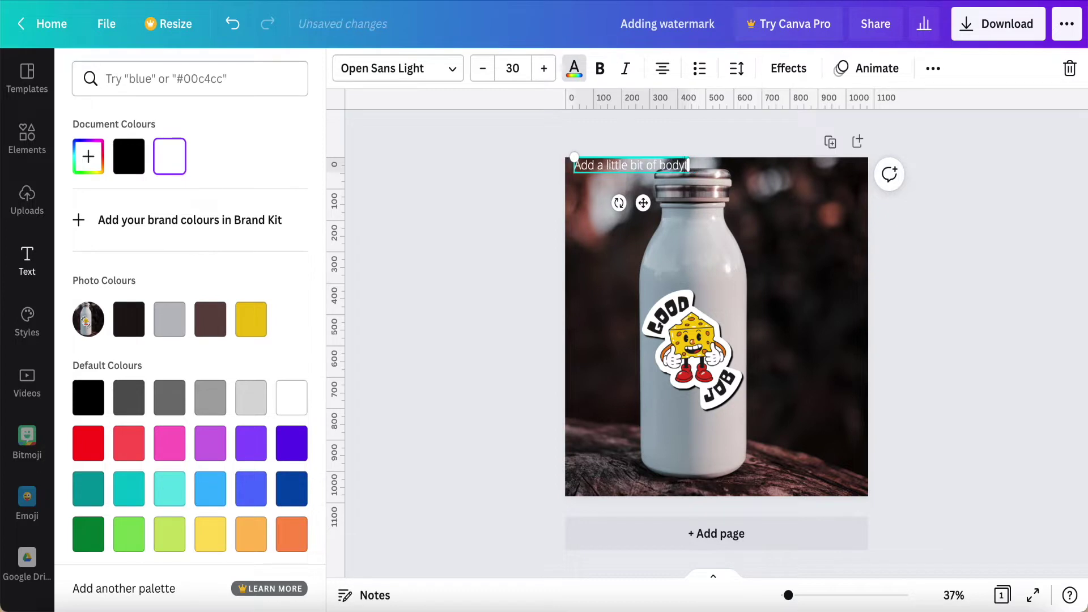
key("BackSpace")
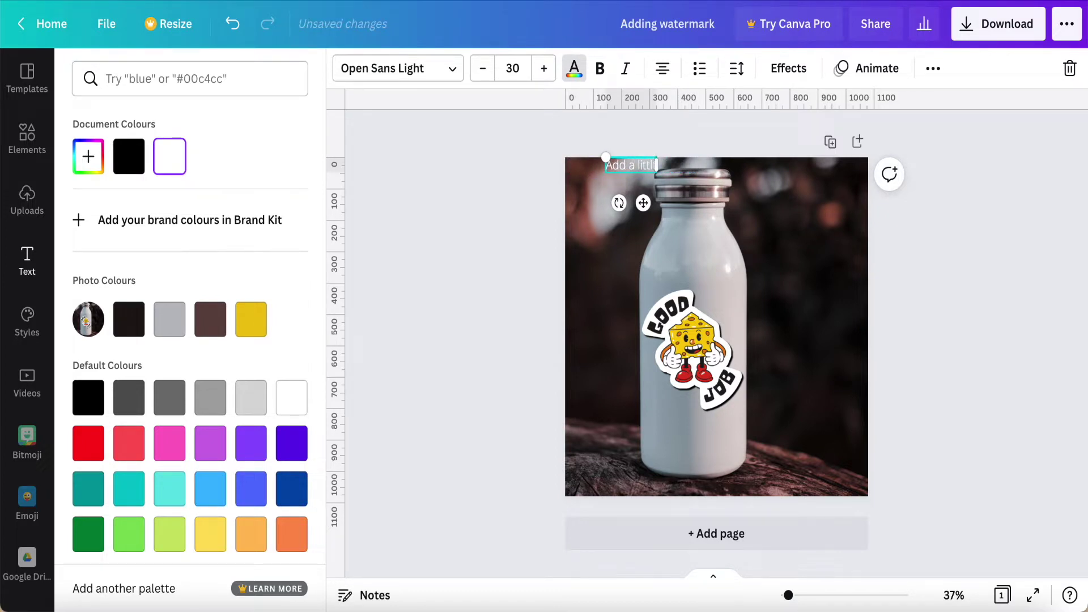
key("BackSpace")
key("BackSpace")
key("BackSpace")
key("BackSpace")
key("BackSpace")
key("BackSpace")
key("BackSpace")
key("BackSpace")
key("BackSpace")
key("BackSpace")
key("BackSpace")
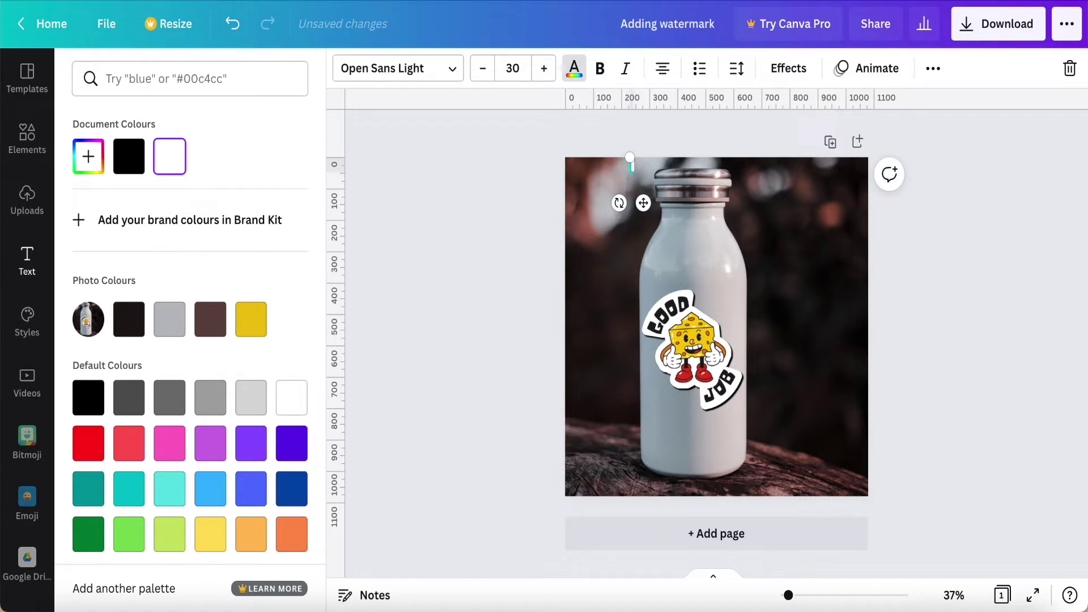
type("Design S")
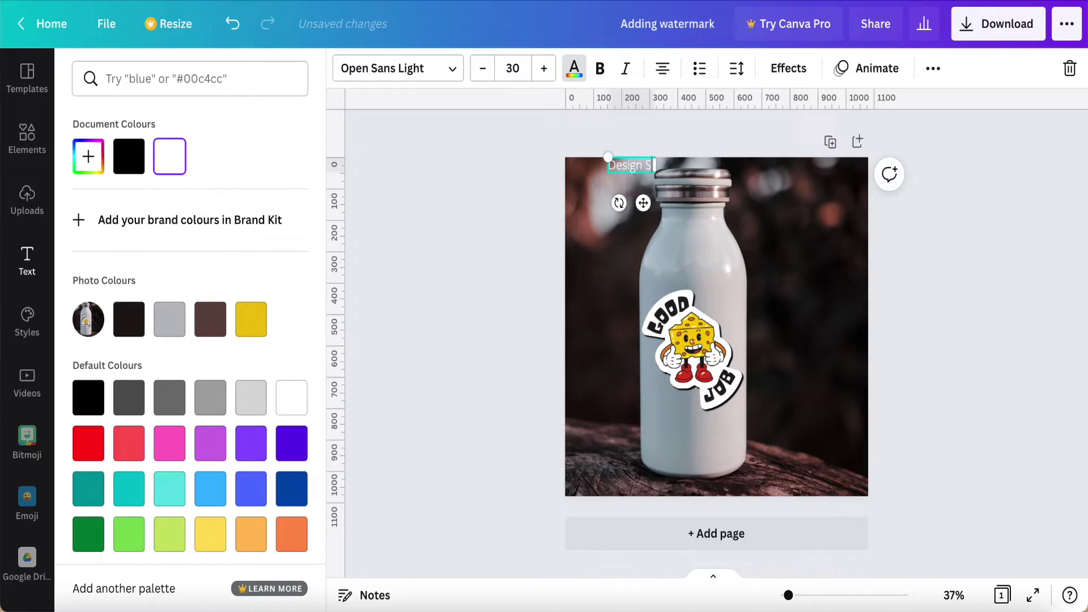
type("tudio")
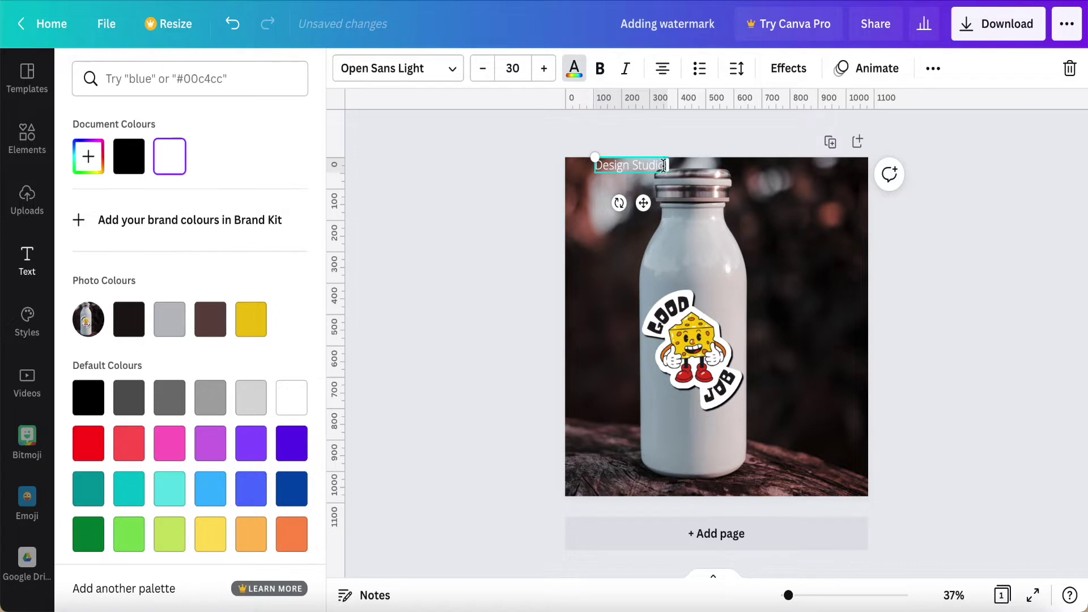
left_click_drag(663, 165, 599, 164)
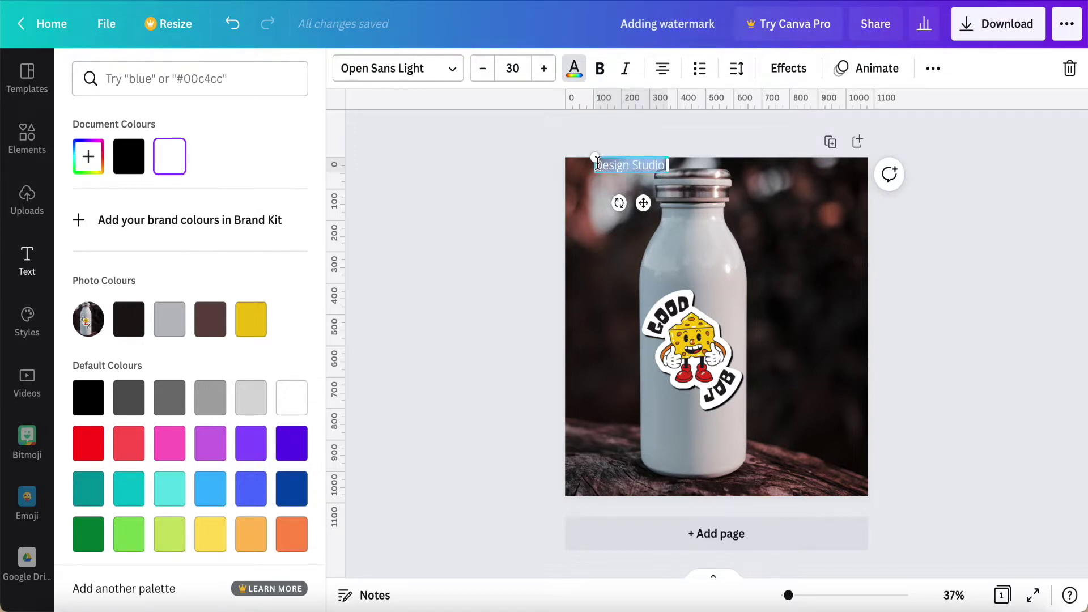
Copy 'Design Studio', paste it after itself, and widen the text box across the photo.
right_click(620, 164)
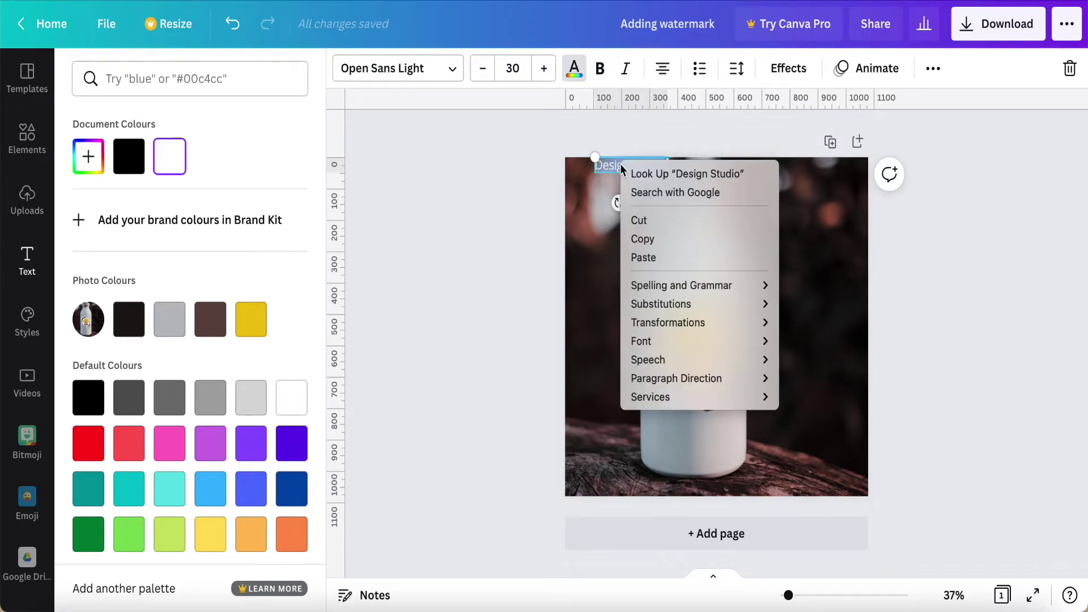
left_click(655, 242)
left_click(665, 165)
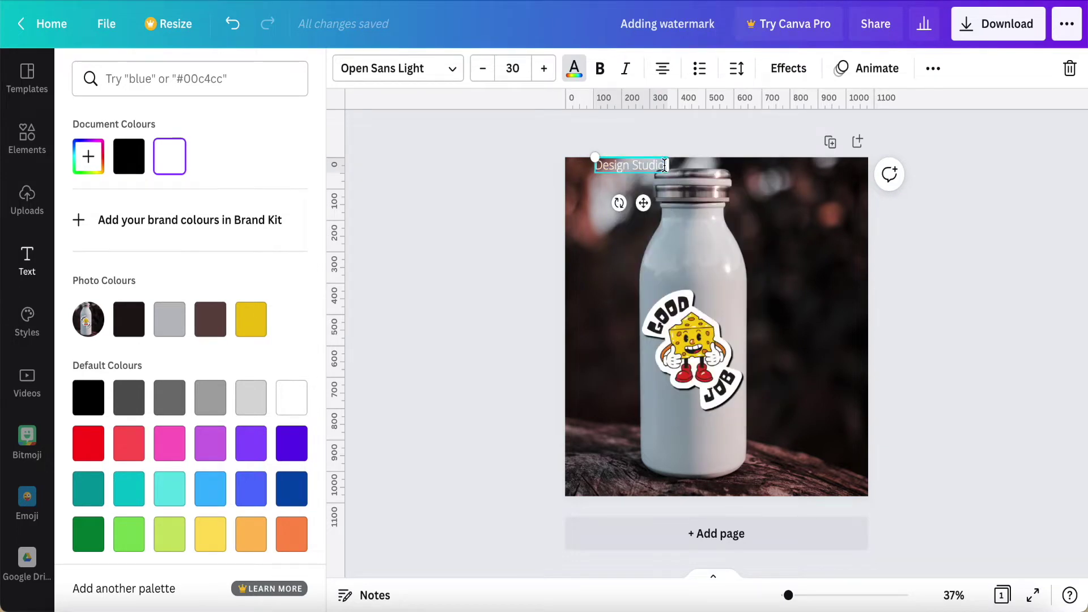
key("super+v")
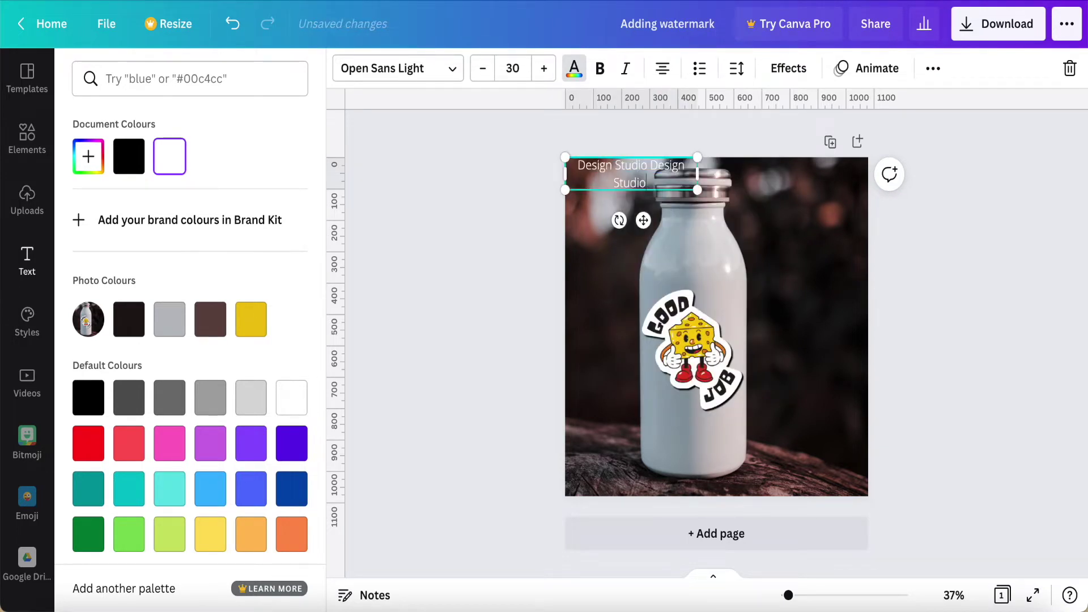
left_click_drag(699, 175, 868, 173)
Copy the doubled text and paste again for four repeats, then left-align the line.
left_click_drag(793, 165, 716, 166)
key("super+a")
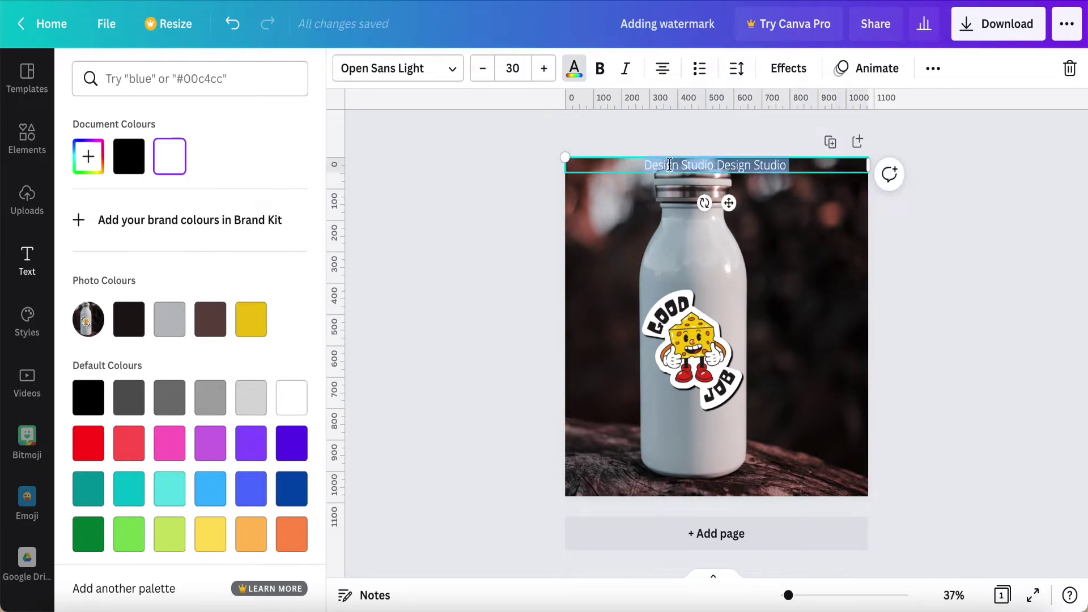
right_click(670, 165)
left_click(712, 238)
left_click(808, 169)
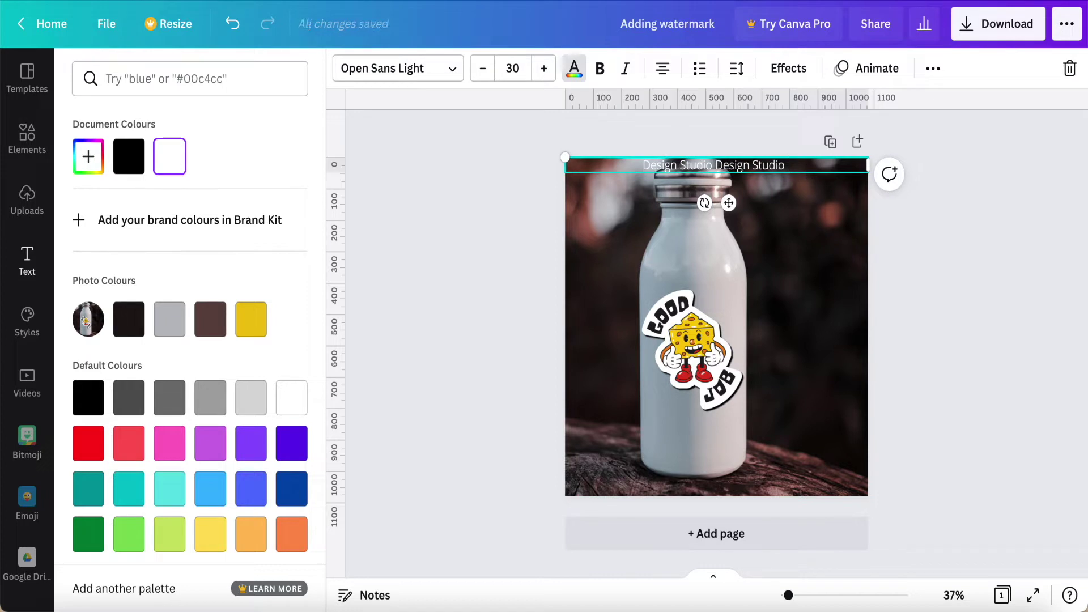
key("super+v")
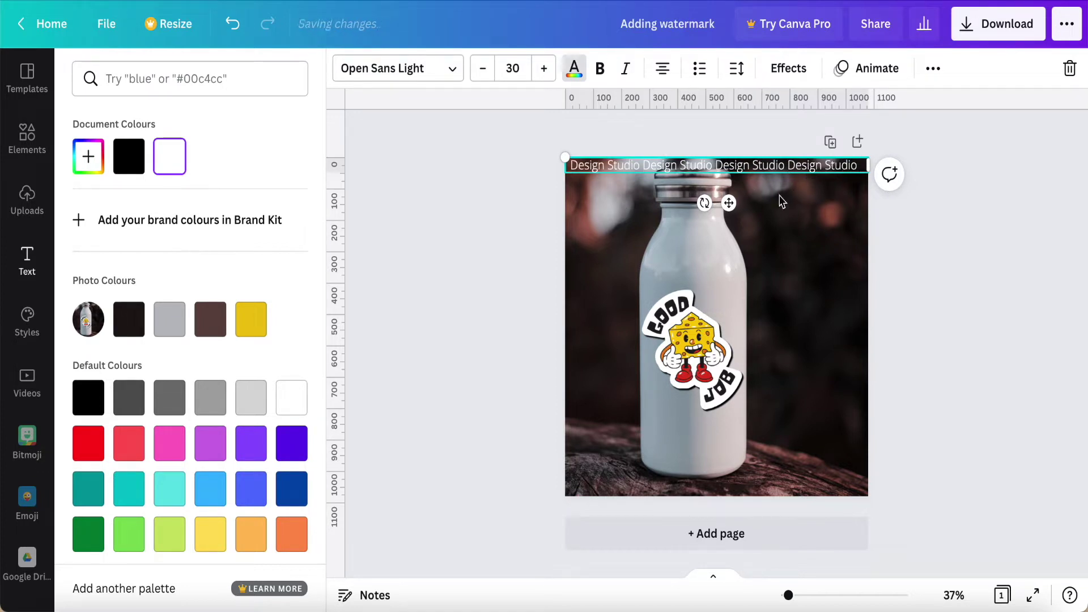
left_click(663, 75)
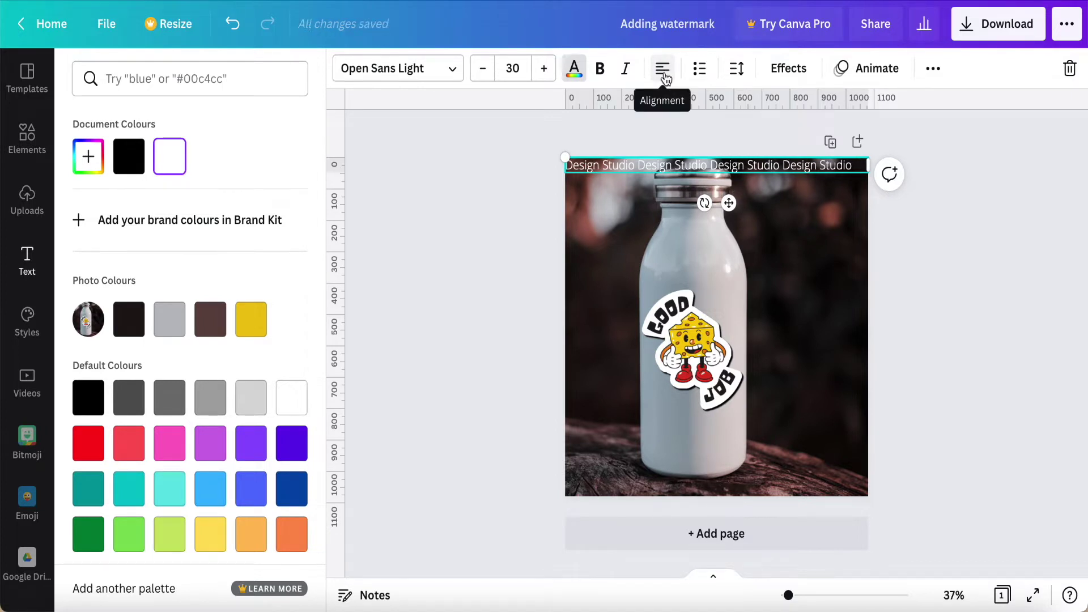
Copy the full four-repeat 'Design Studio' line, leaving the caret at its end.
left_click_drag(853, 167, 589, 178)
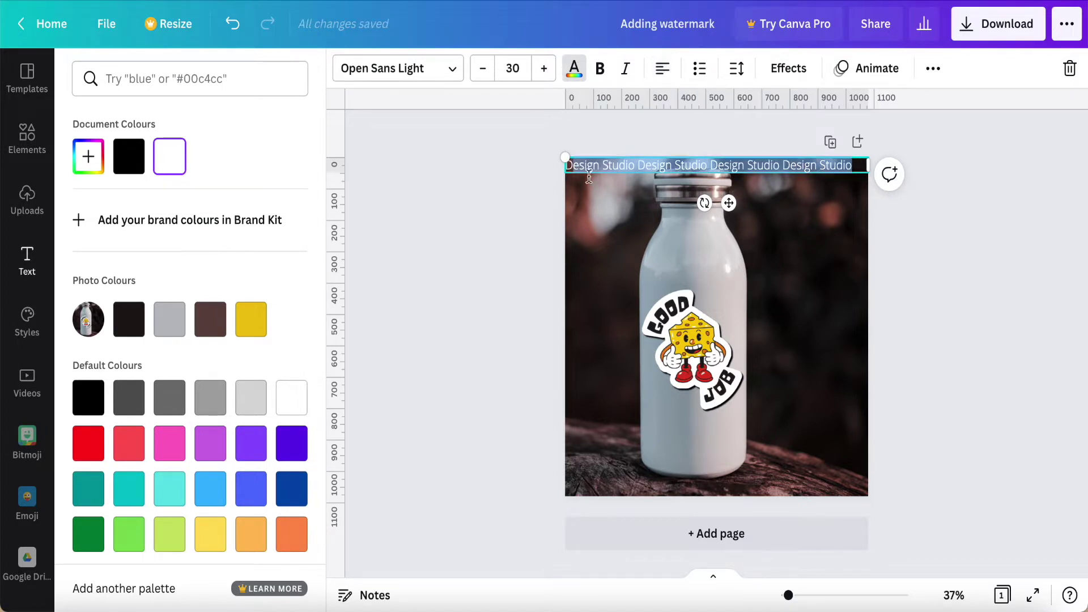
right_click(626, 165)
left_click(641, 237)
left_click(861, 170)
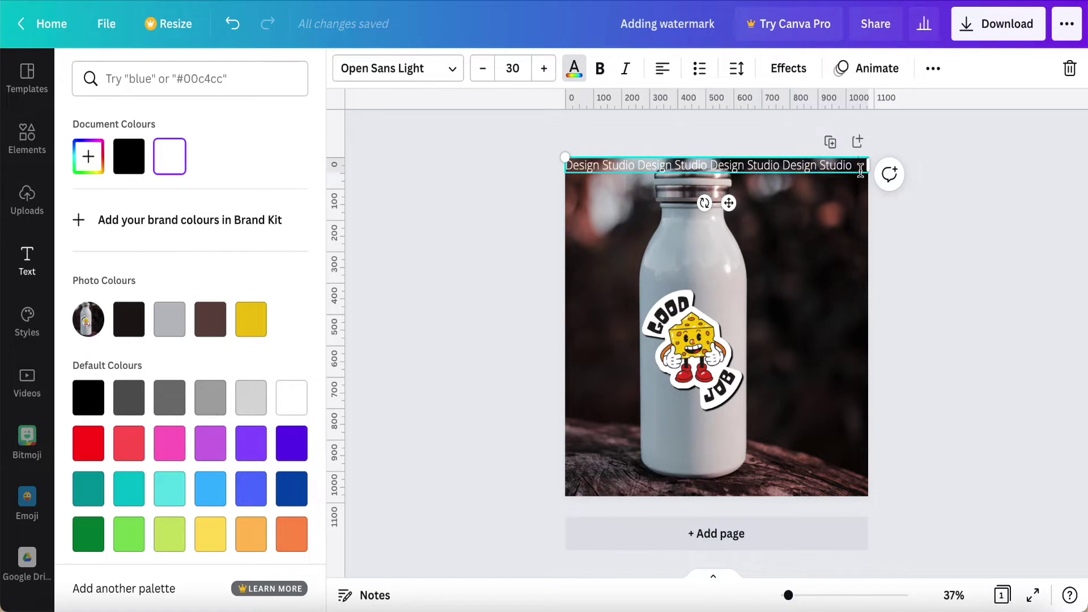
Paste the copied line six more times so Design Studio rows cover the photo top to bottom.
key("ctrl+v")
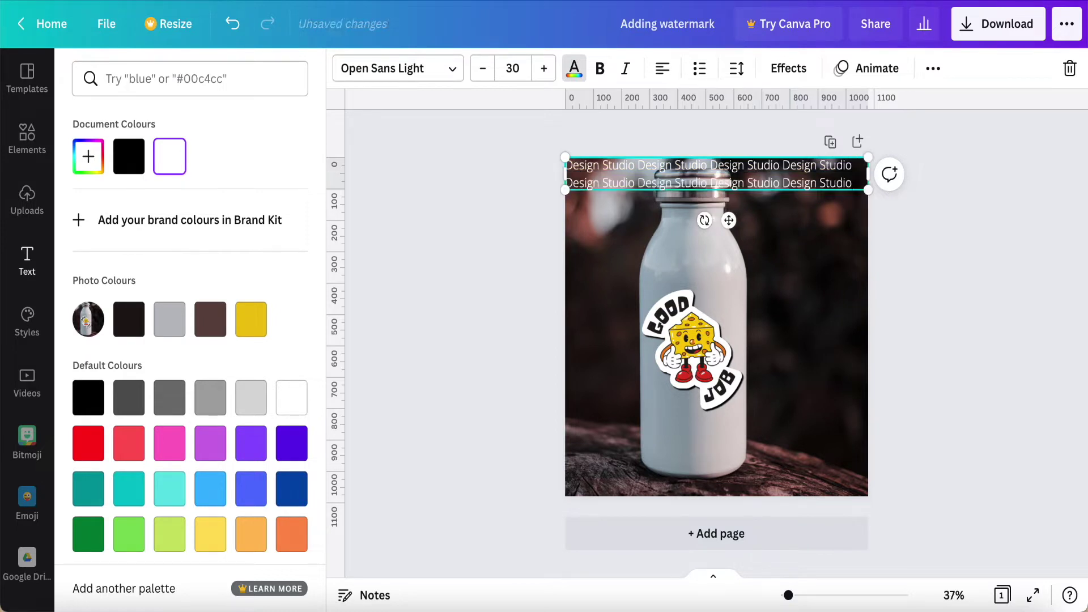
key("ctrl+v")
key("ctrl+v")
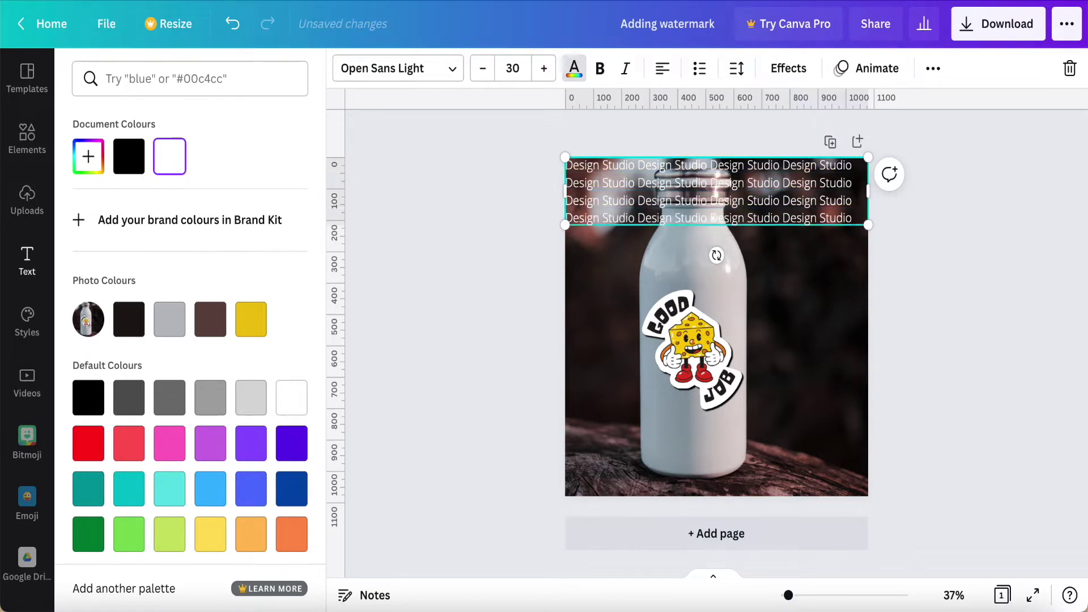
key("ctrl+v")
key("ctrl+v")
key("ctrl+v")
key("ctrl+v")
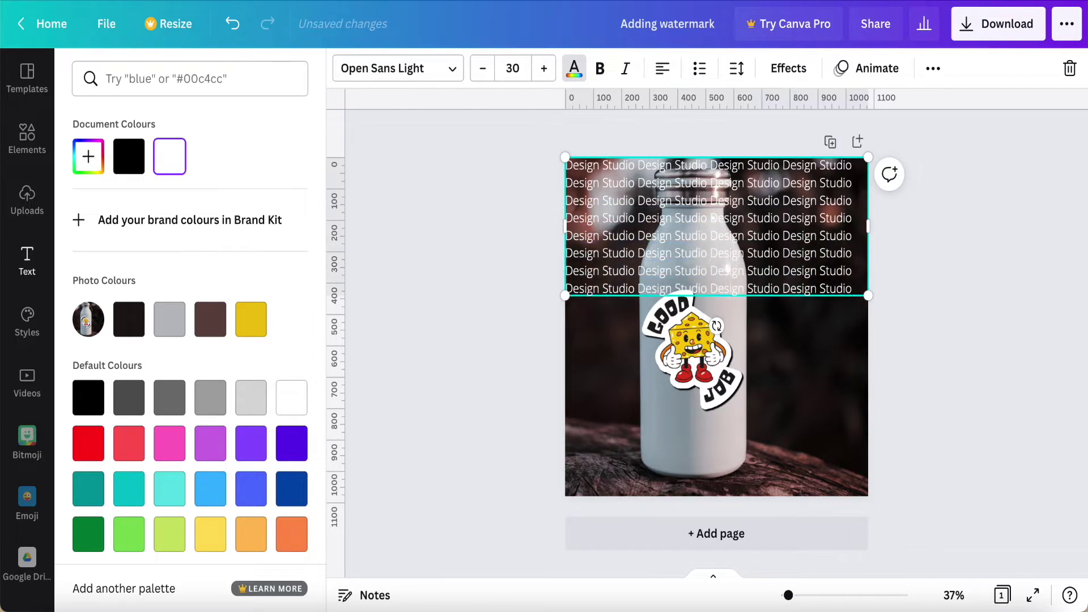
key("ctrl+v")
key("ctrl+v")
key("ctrl+v")
key("ctrl+v")
key("ctrl+v")
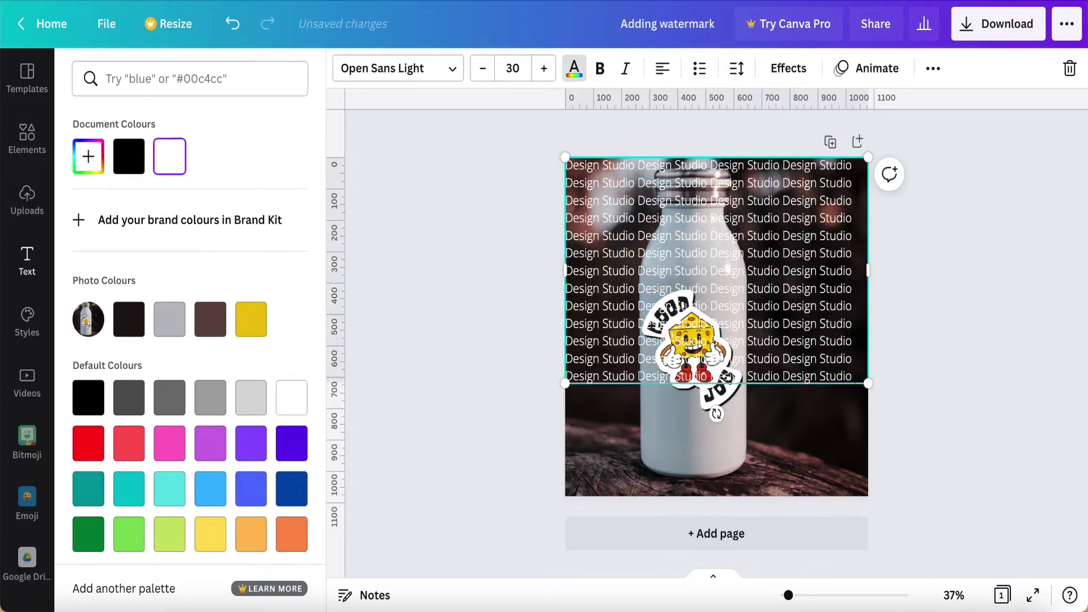
key("ctrl+v")
key("ctrl+v")
key("ctrl+v")
key("ctrl+v")
key("ctrl+v")
key("ctrl+v")
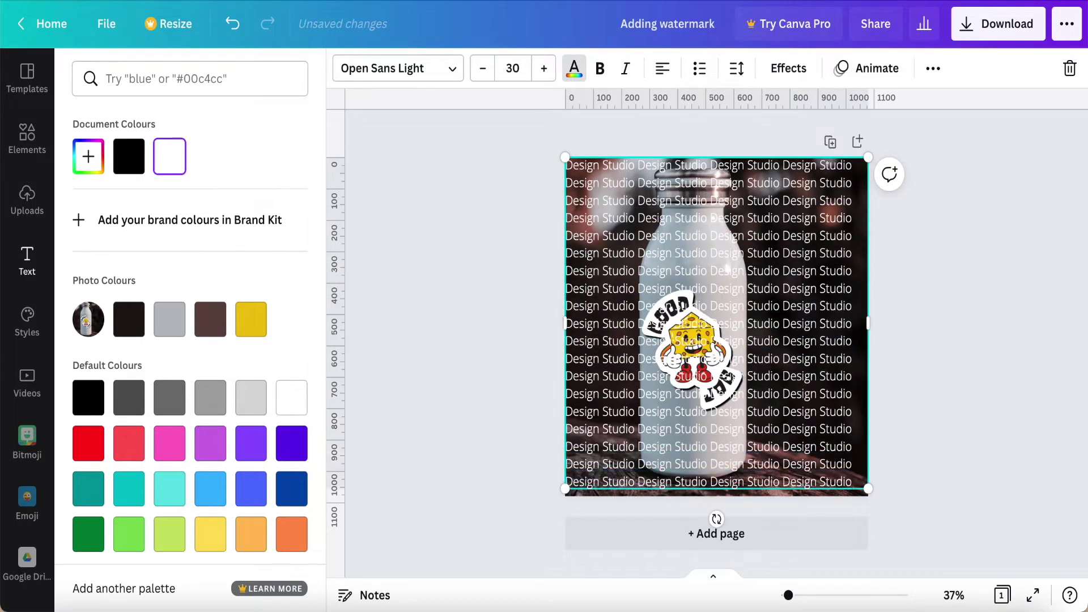
key("ctrl+v")
key("Escape")
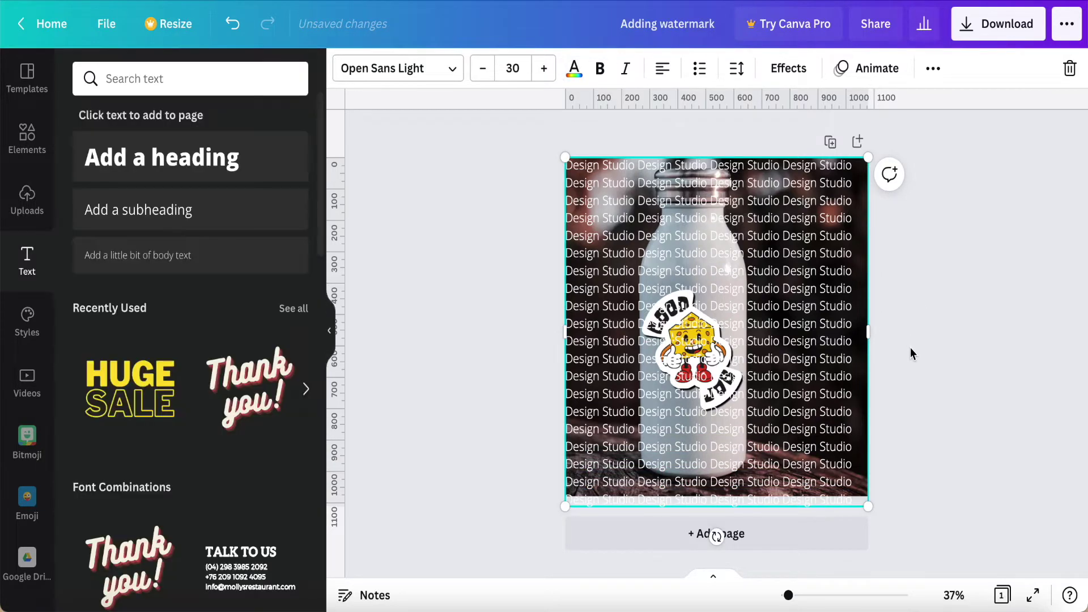
Nudge the Design Studio text grid slightly to the right.
left_click(930, 384)
left_click(748, 336)
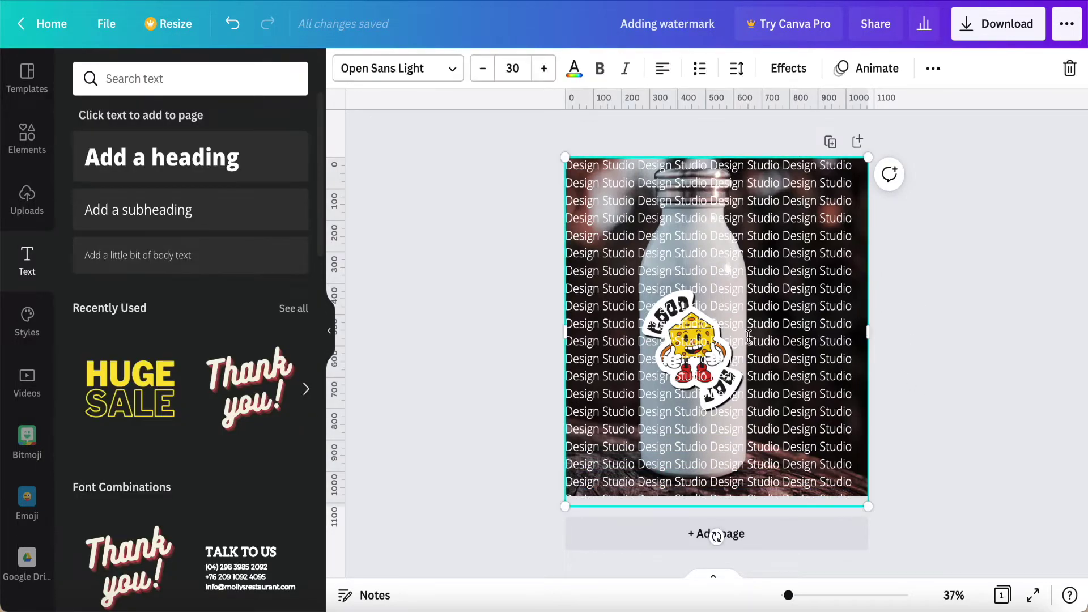
left_click_drag(751, 336, 757, 338)
left_click(914, 406)
Set the watermark text's transparency to 35 so the rows appear faded.
left_click(776, 332)
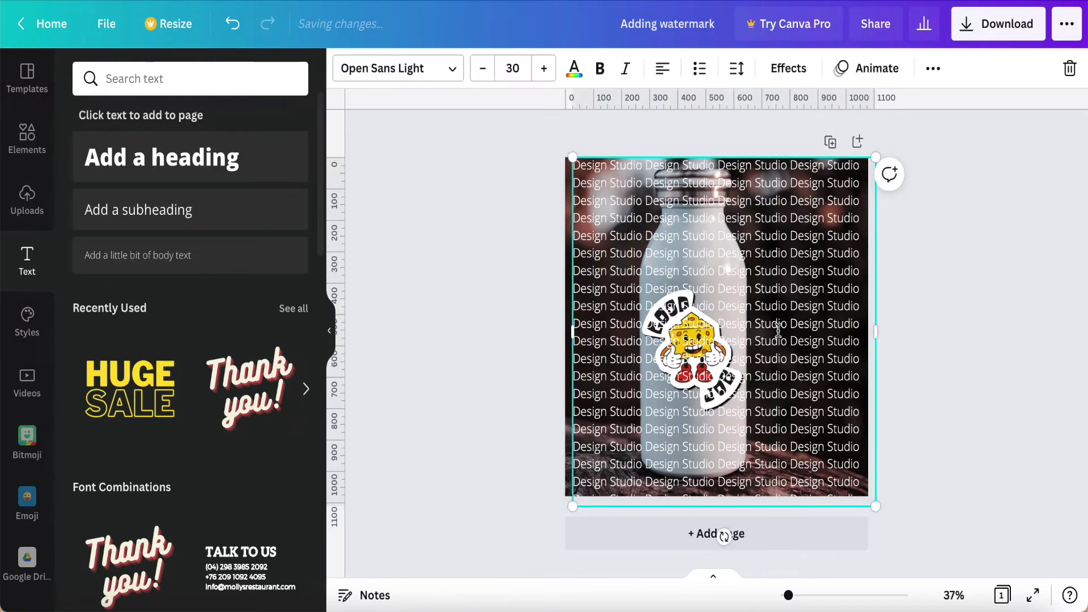
left_click(931, 71)
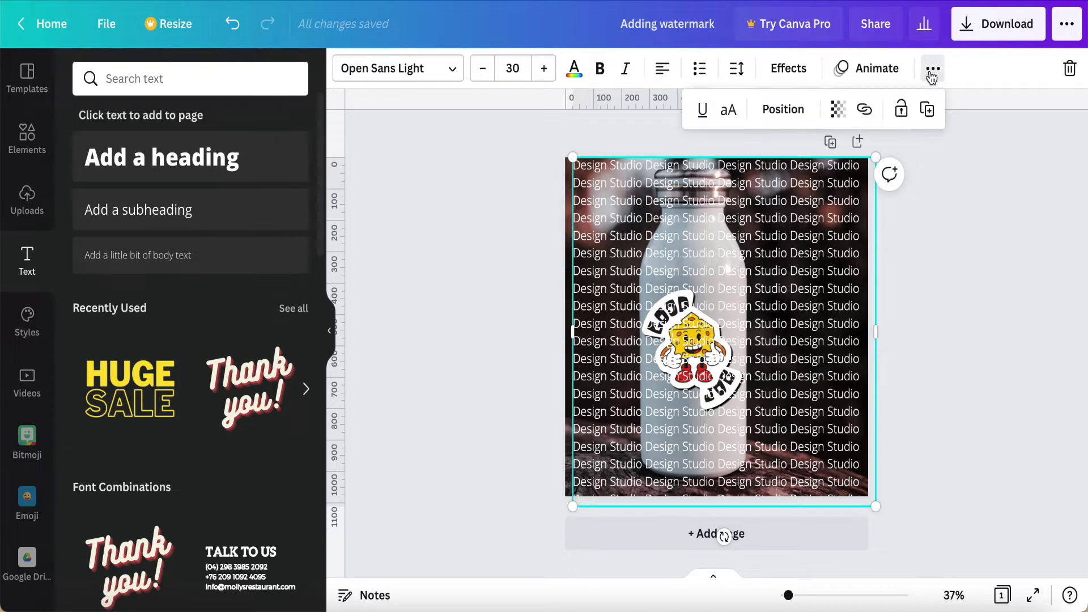
left_click(839, 110)
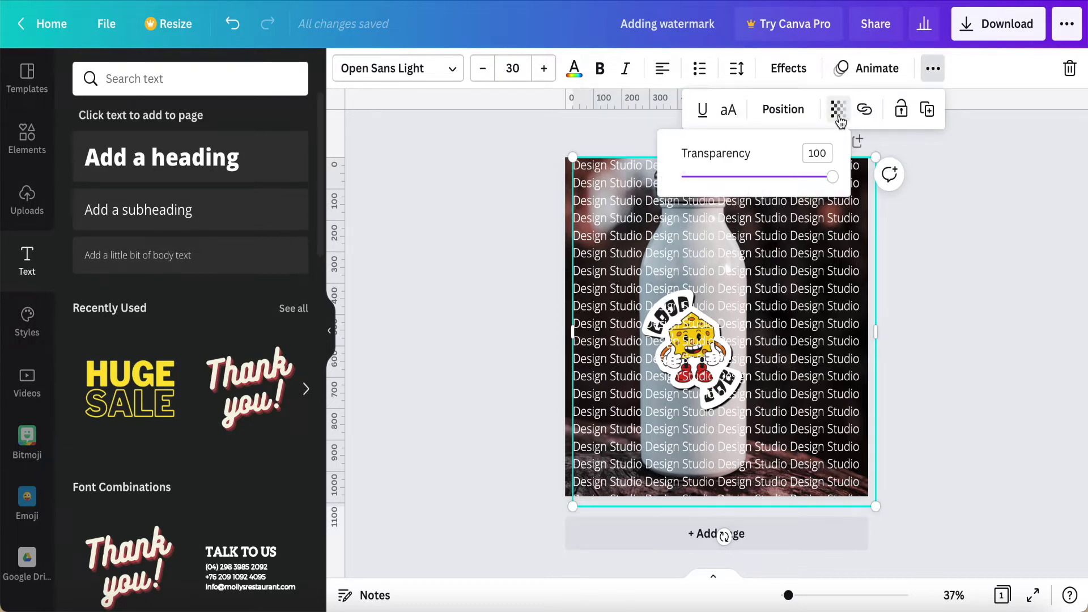
left_click_drag(836, 186, 734, 182)
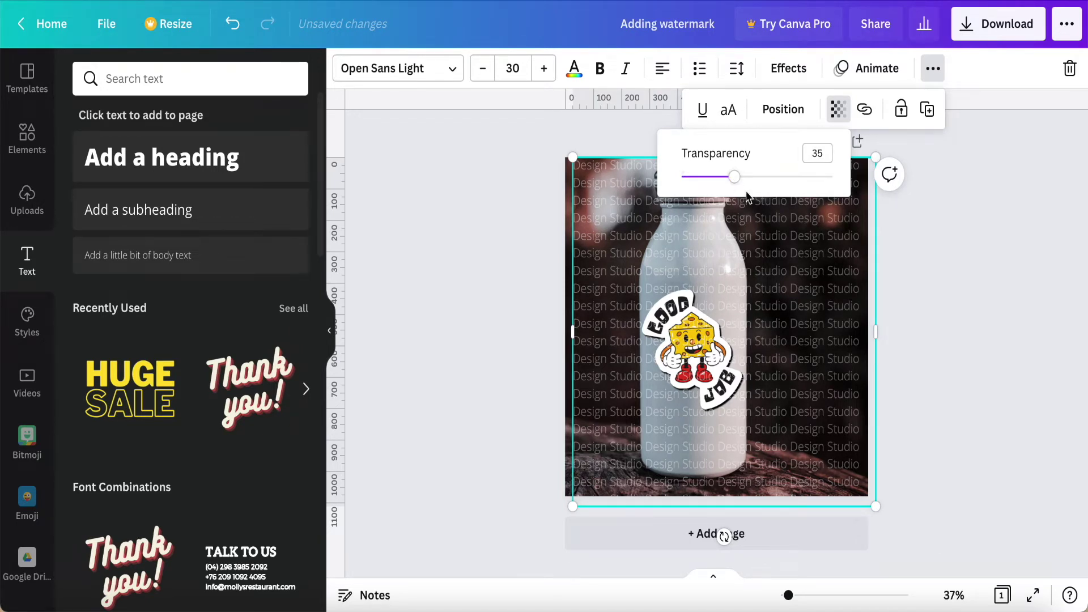
key("Escape")
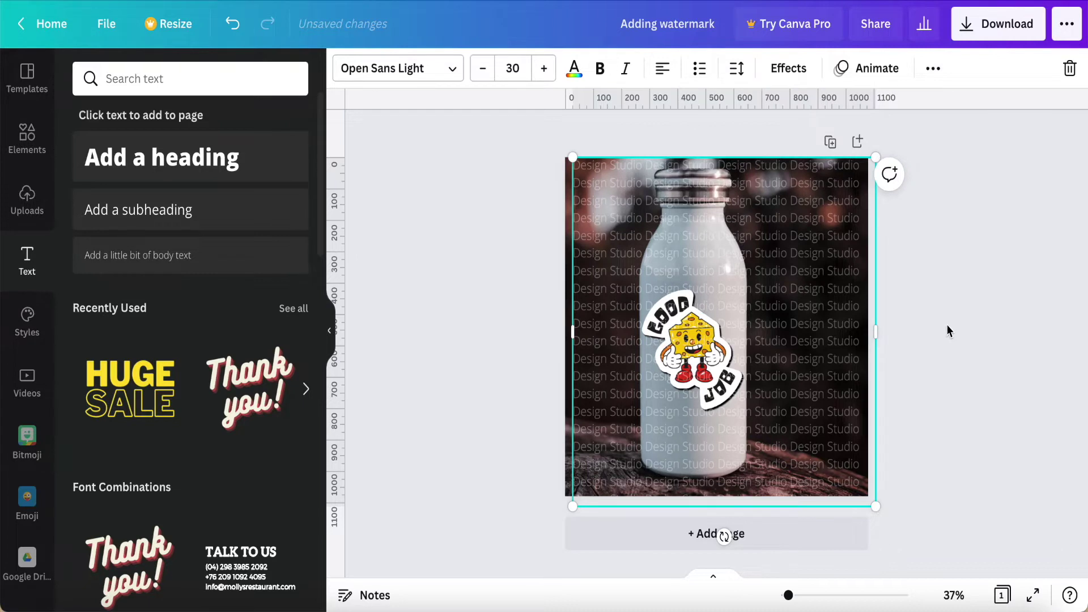
left_click(944, 325)
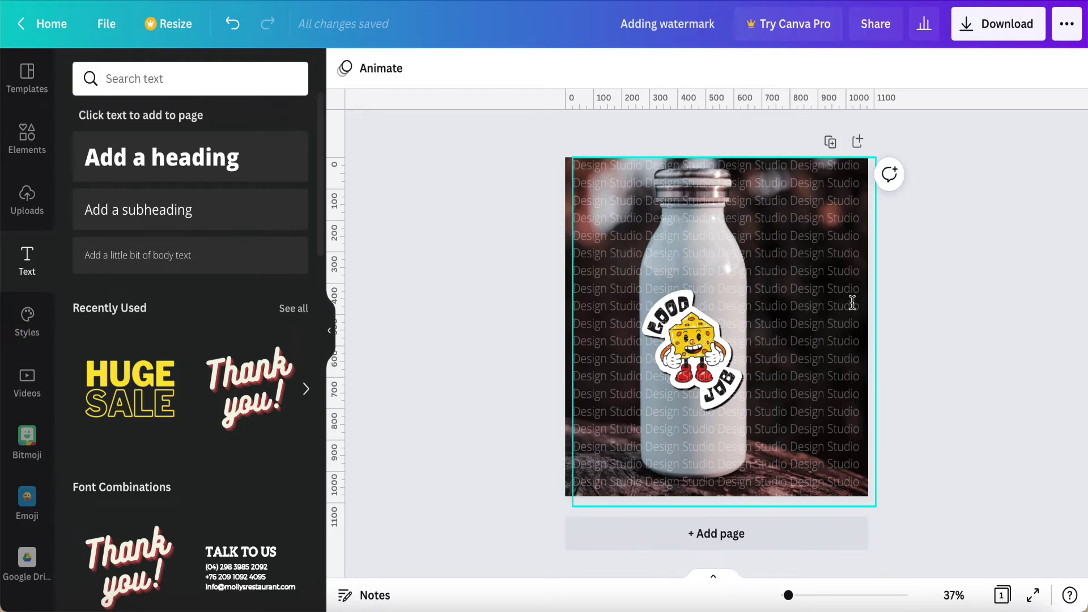
Duplicate the page, shift Page 2's text grid up-left, and delete all but two rows.
left_click(830, 142)
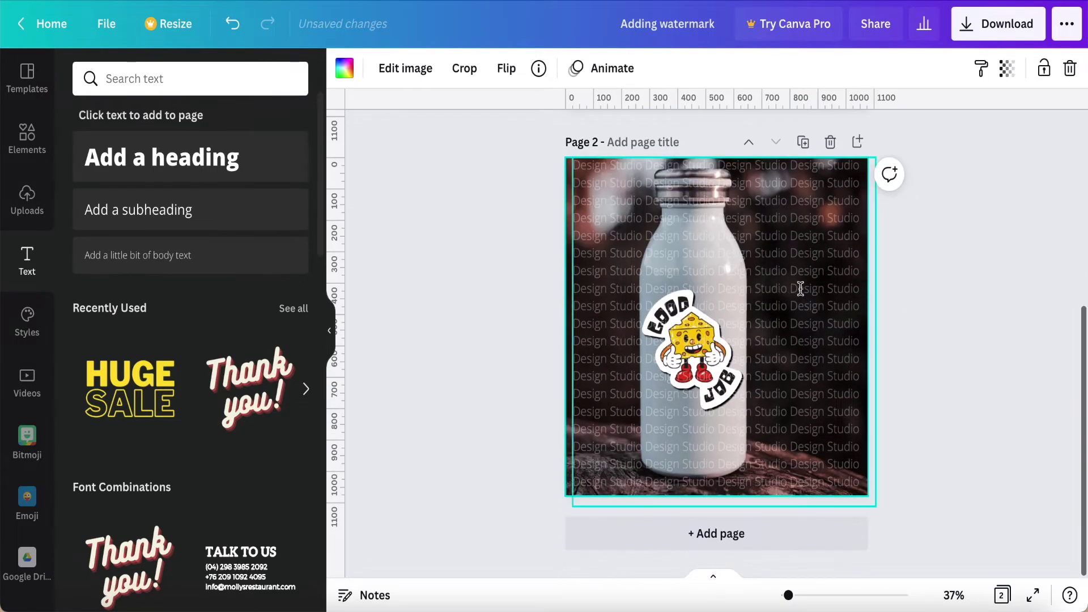
left_click(804, 293)
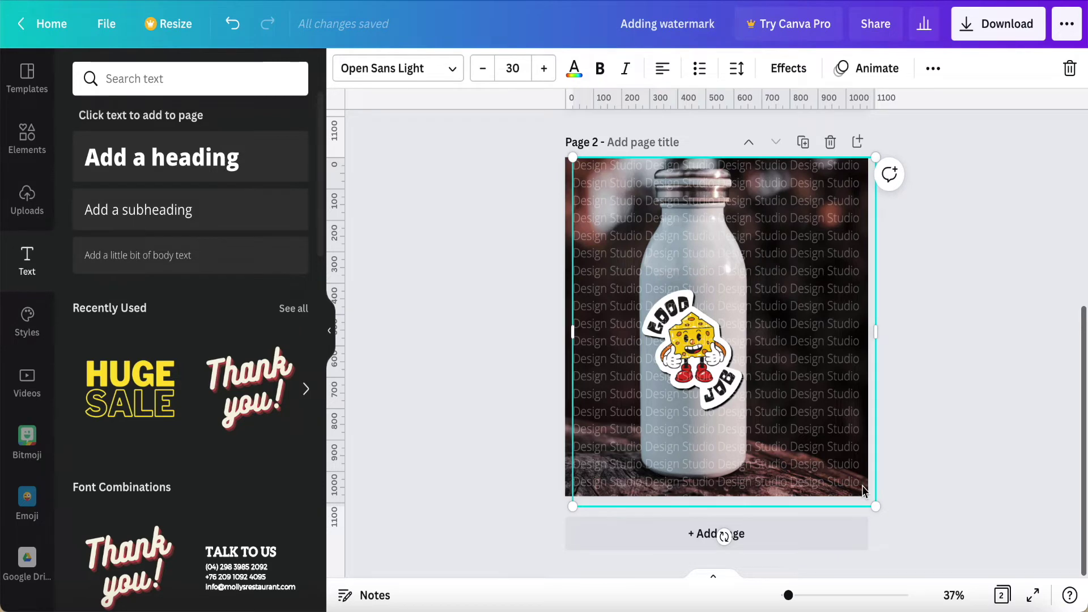
left_click_drag(862, 487, 576, 185)
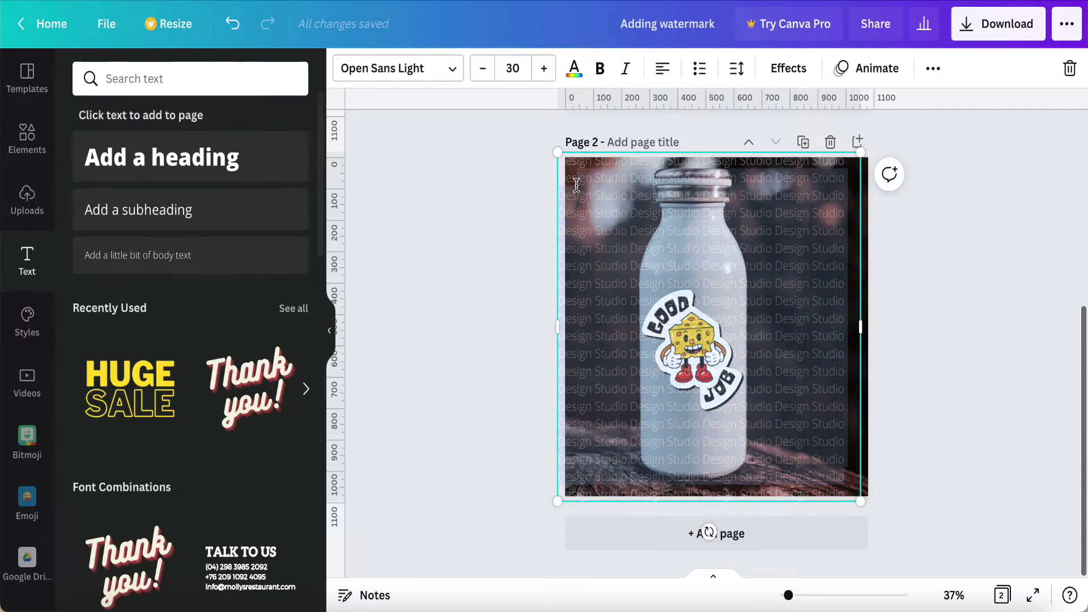
key("BackSpace")
Make Page 2's watermark font size 44, trim trailing words, centre it, and rotate it to -36°.
scroll(569, 200, "up", 1)
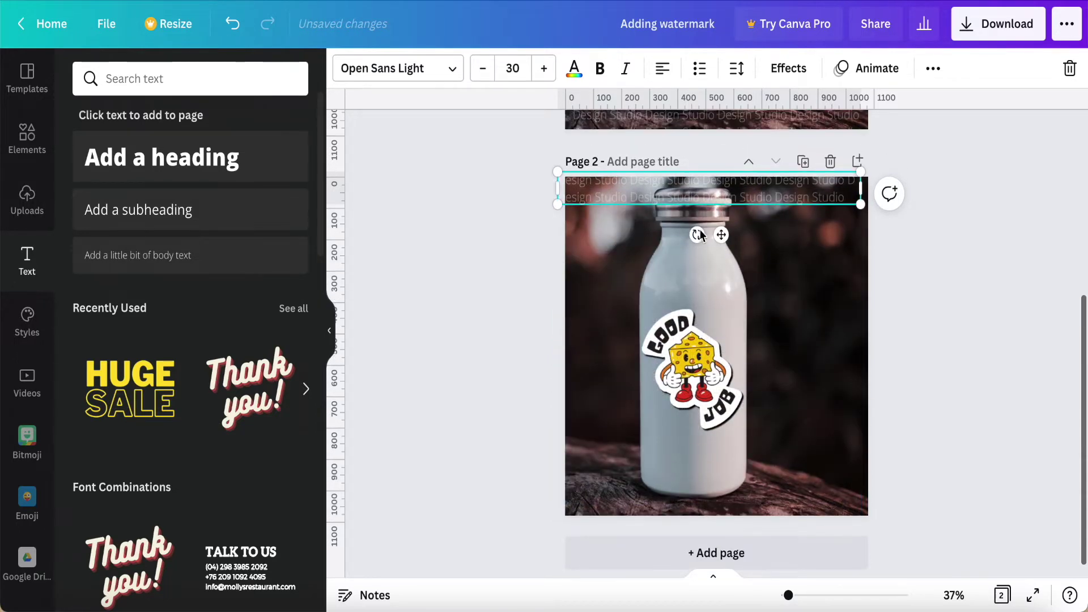
left_click_drag(721, 233, 729, 339)
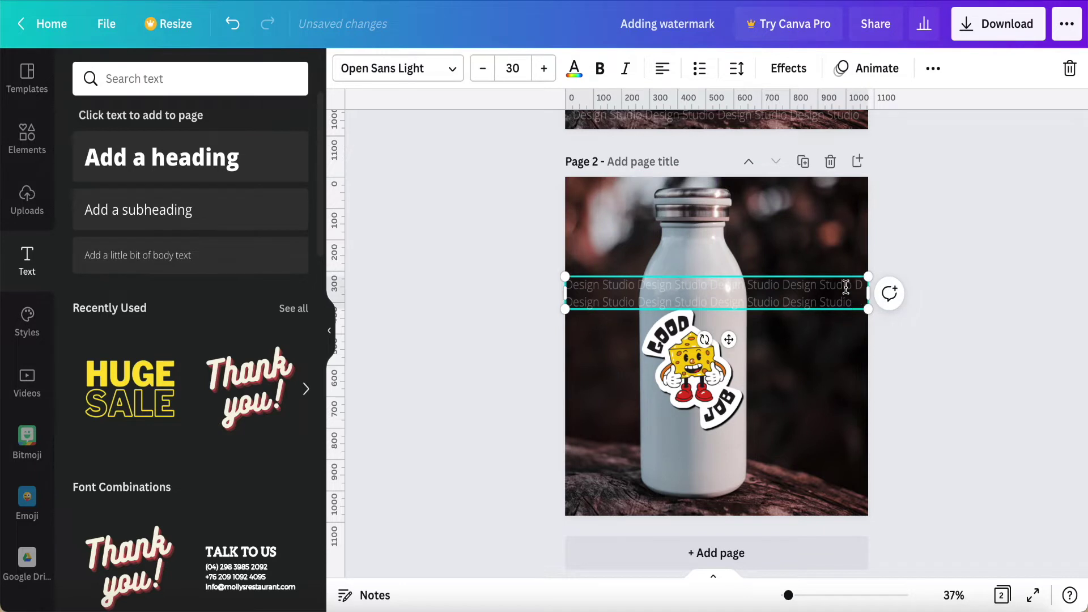
left_click(544, 68)
left_click(543, 68)
left_click(543, 68)
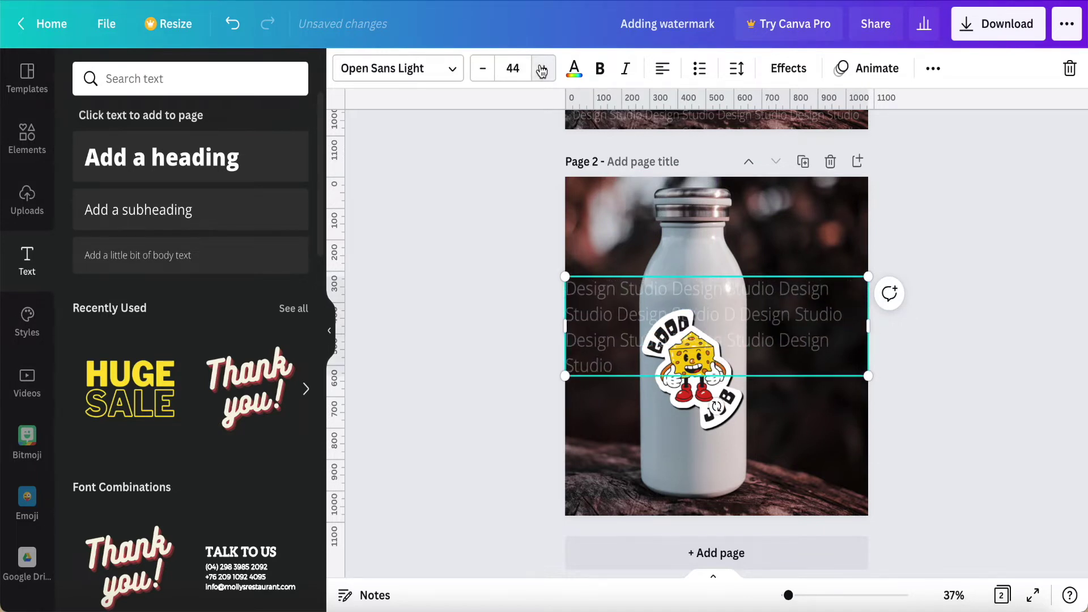
left_click_drag(630, 365, 781, 341)
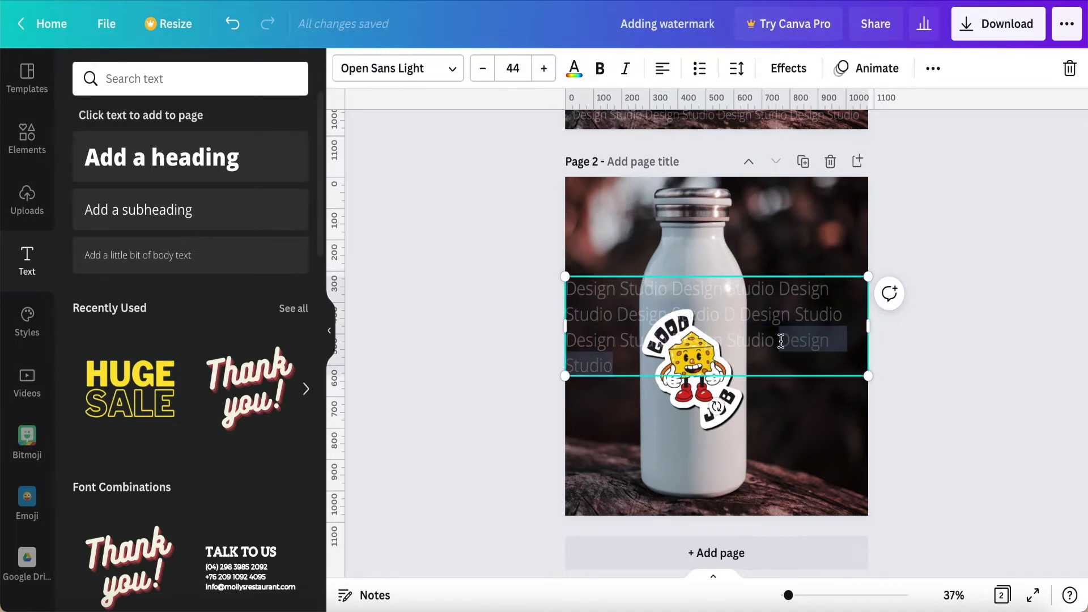
key("BackSpace")
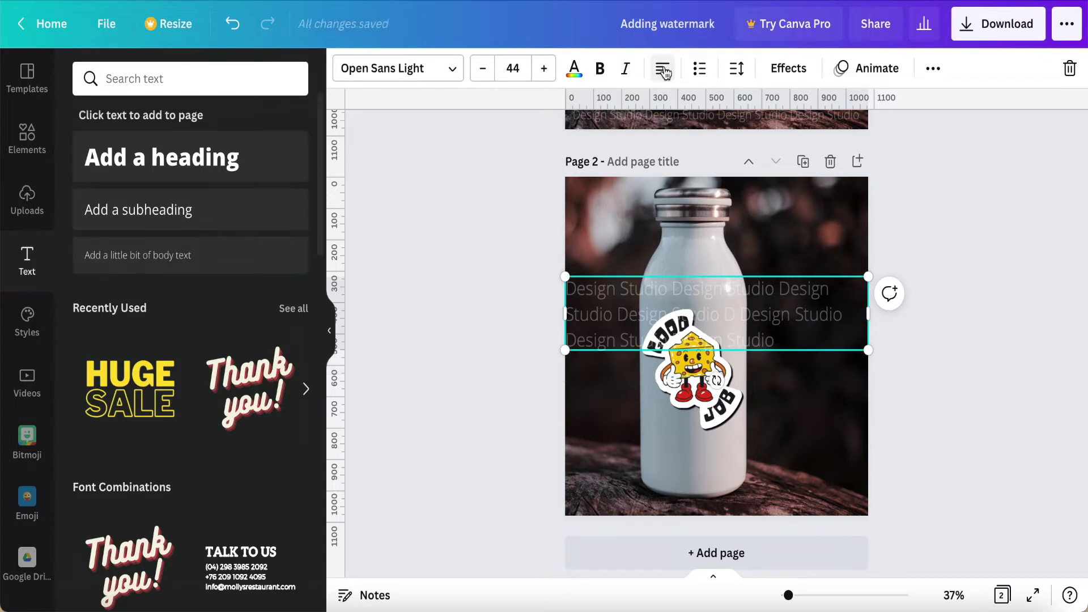
left_click(663, 68)
left_click_drag(715, 383, 754, 375)
Add a blank Page 3 after the watermarked bottle page.
left_click(814, 391)
double_click(815, 391)
left_click(939, 340)
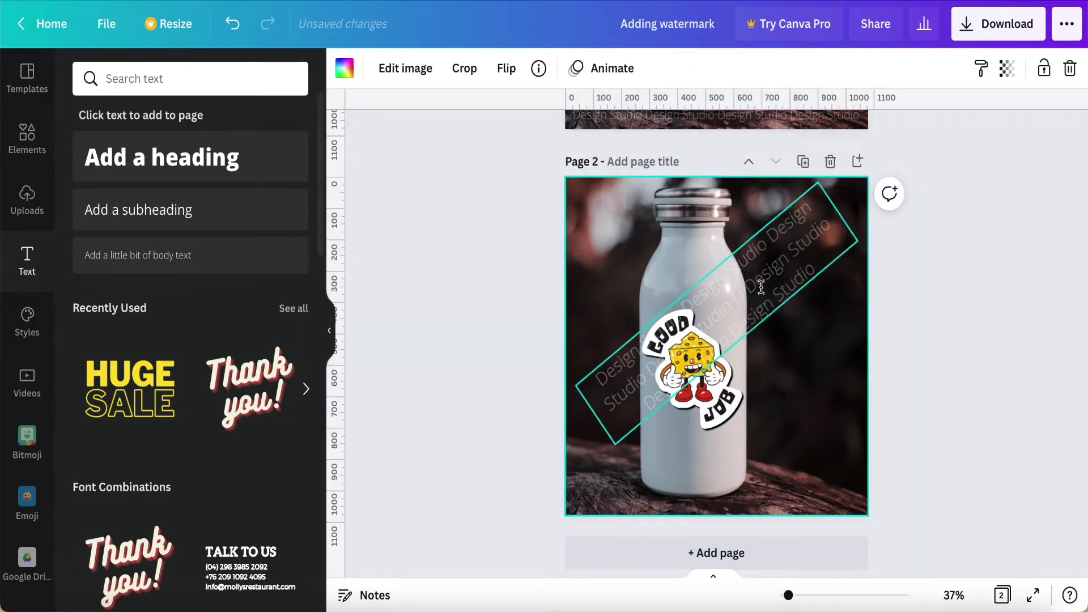
left_click(761, 335)
left_click(940, 392)
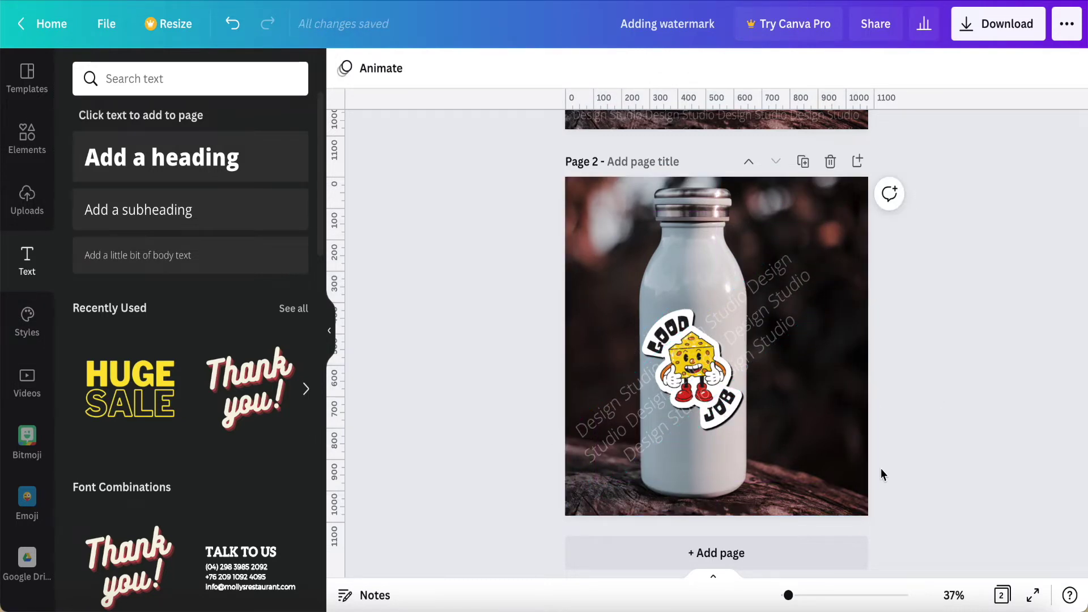
left_click(731, 569)
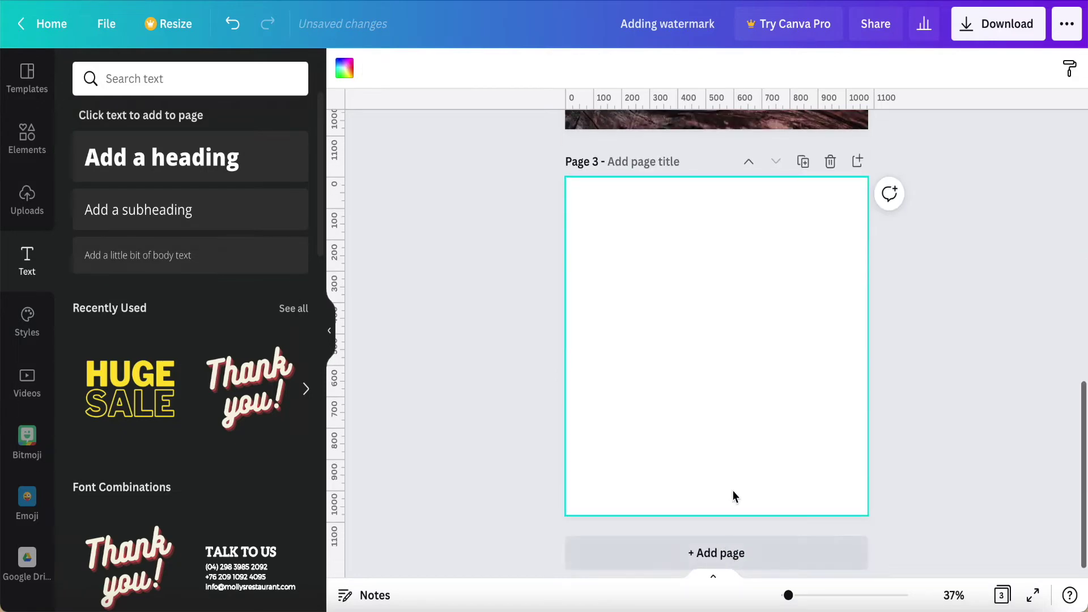
scroll(733, 421, "up", 7)
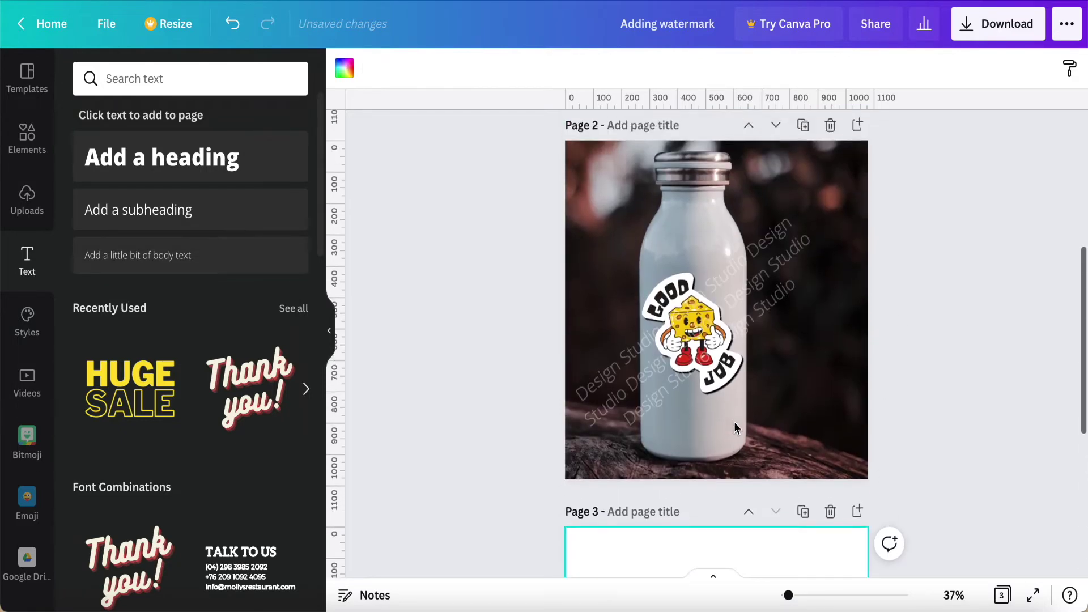
left_click(803, 186)
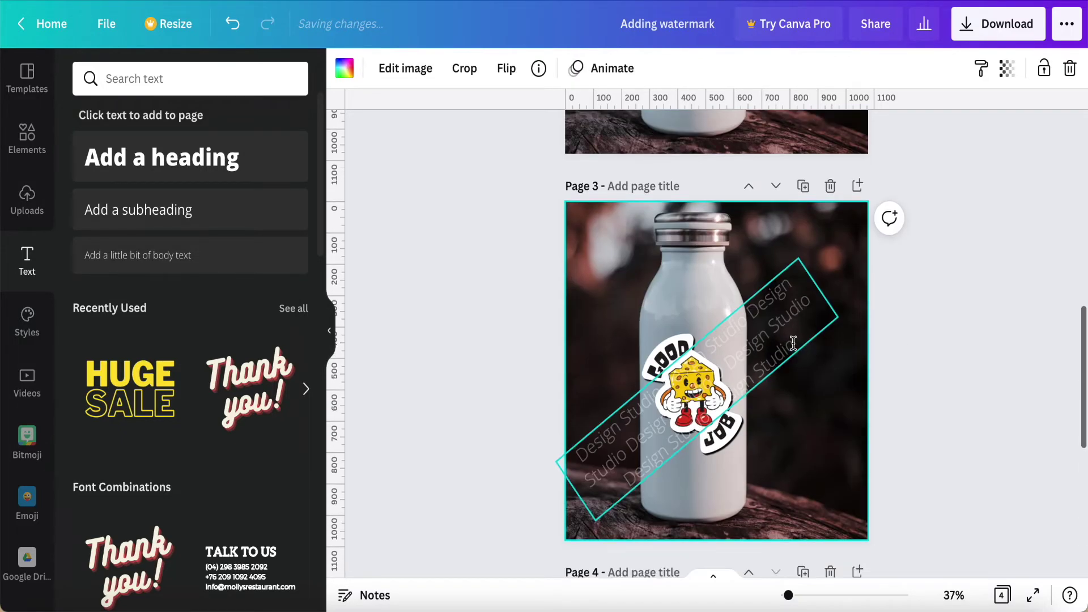
left_click(794, 338)
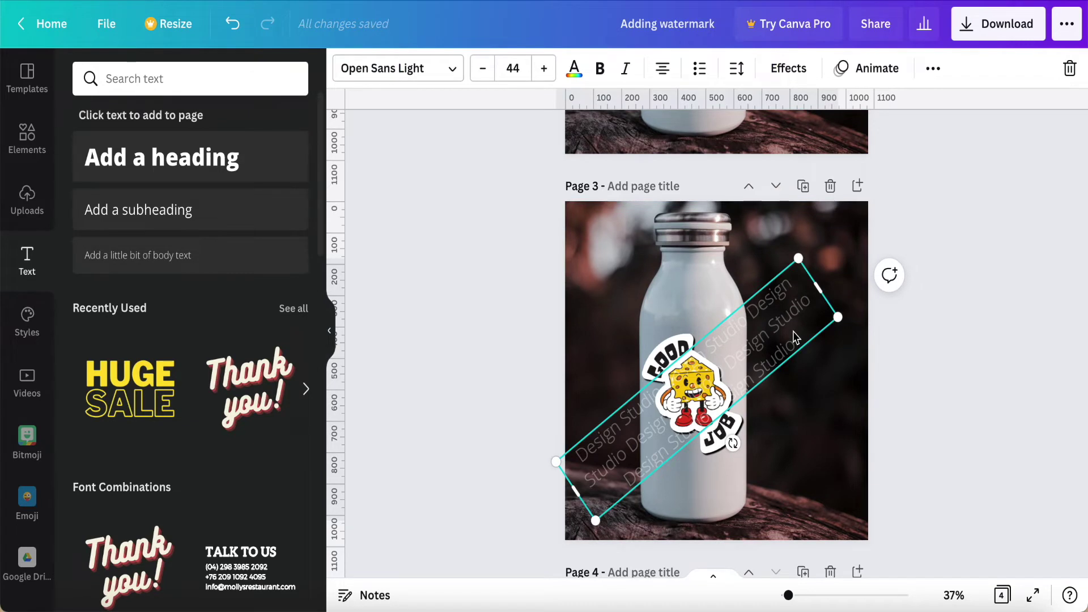
key("Delete")
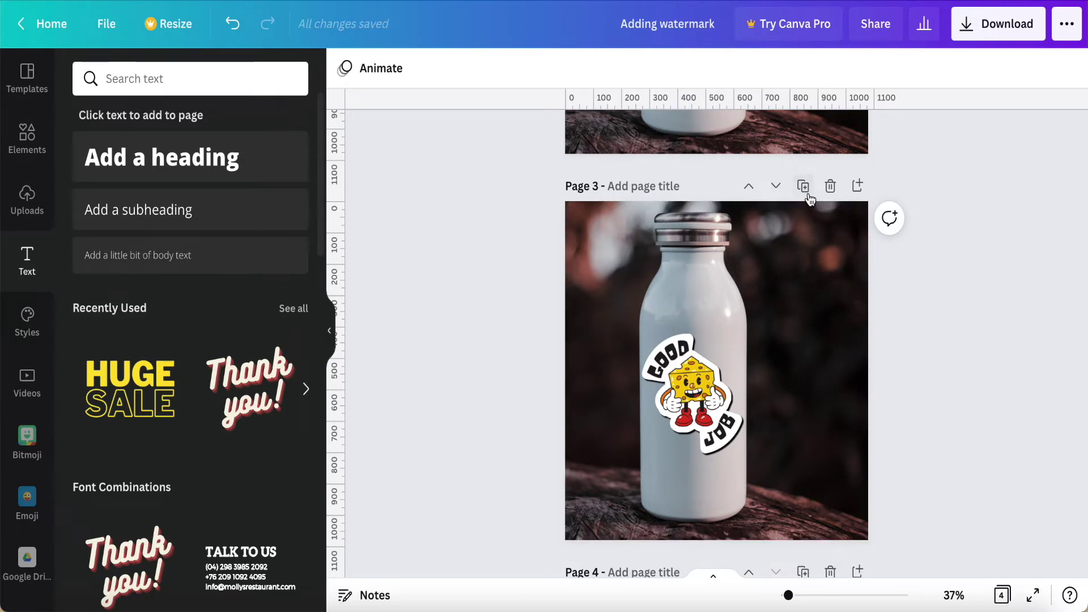
left_click(830, 192)
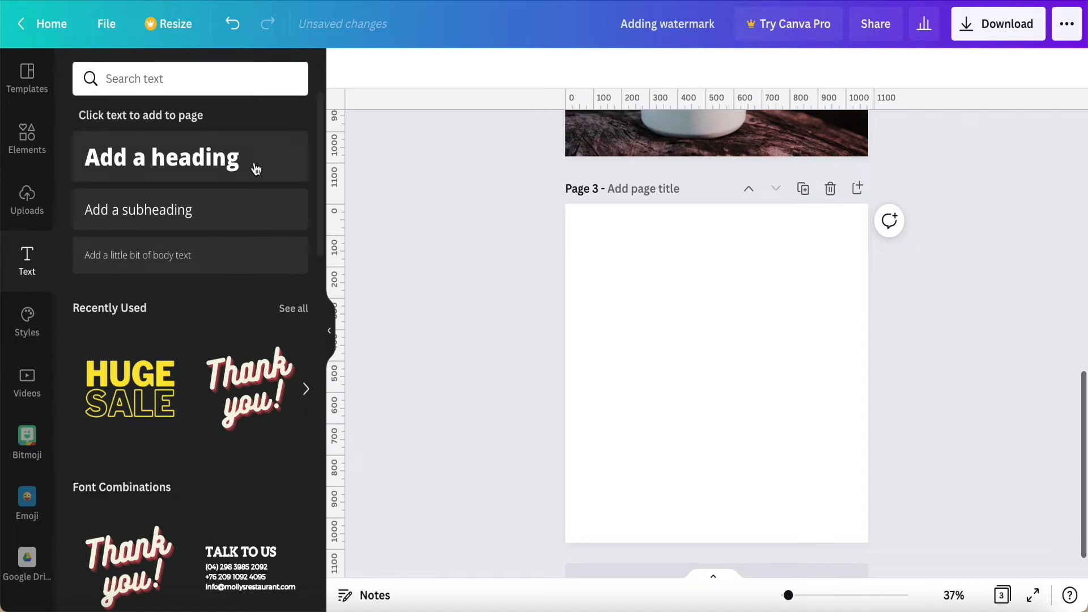
left_click(27, 198)
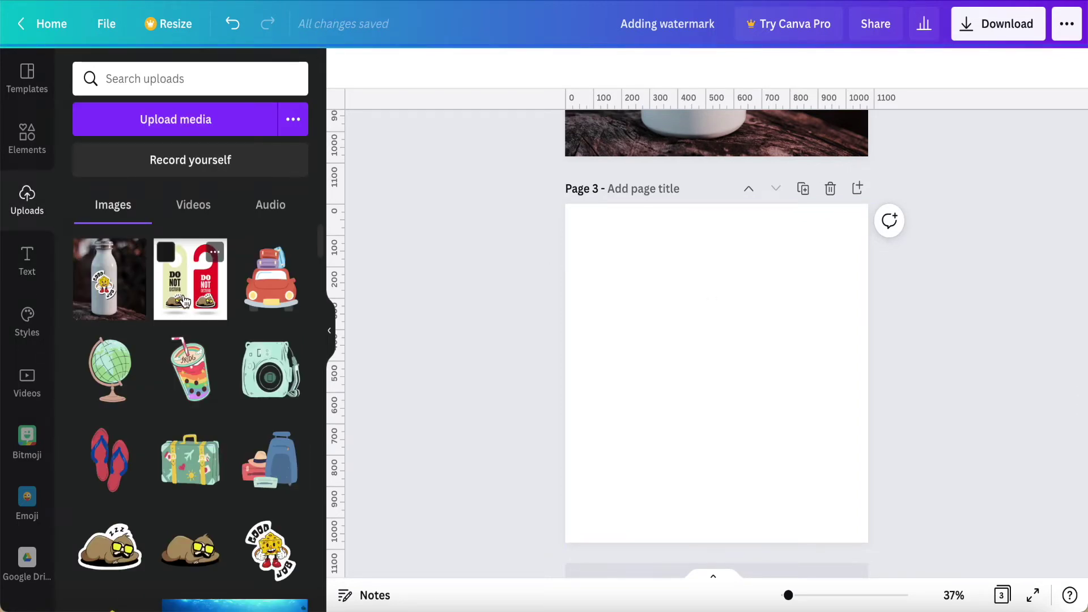
Set the Coca-Cola bottle-on-ice photo as Page 3's background, framed on the red label.
left_click(15, 138)
left_click(119, 241)
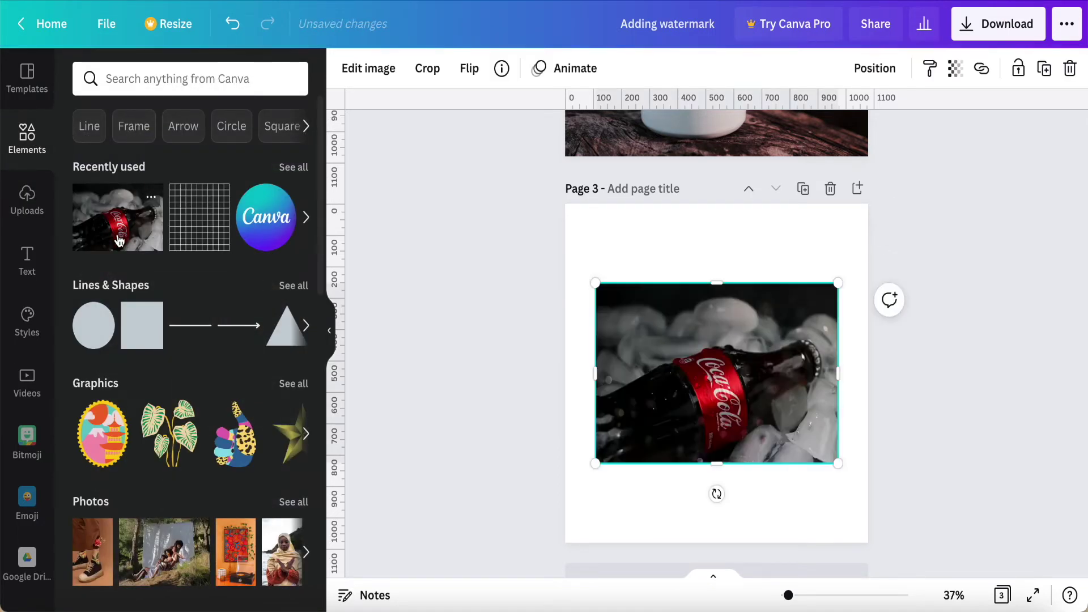
right_click(708, 368)
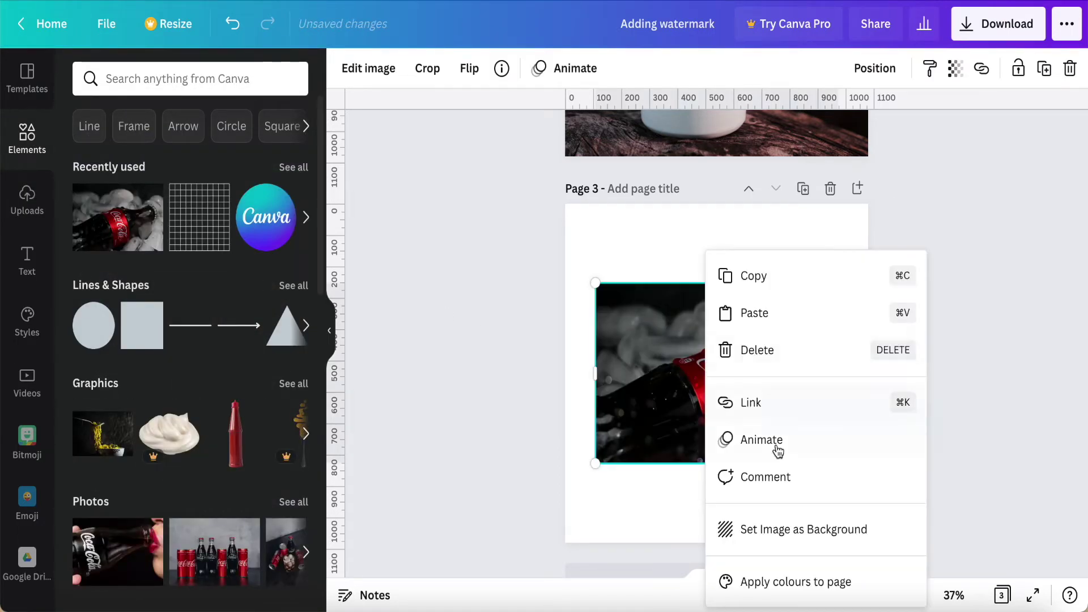
left_click(781, 528)
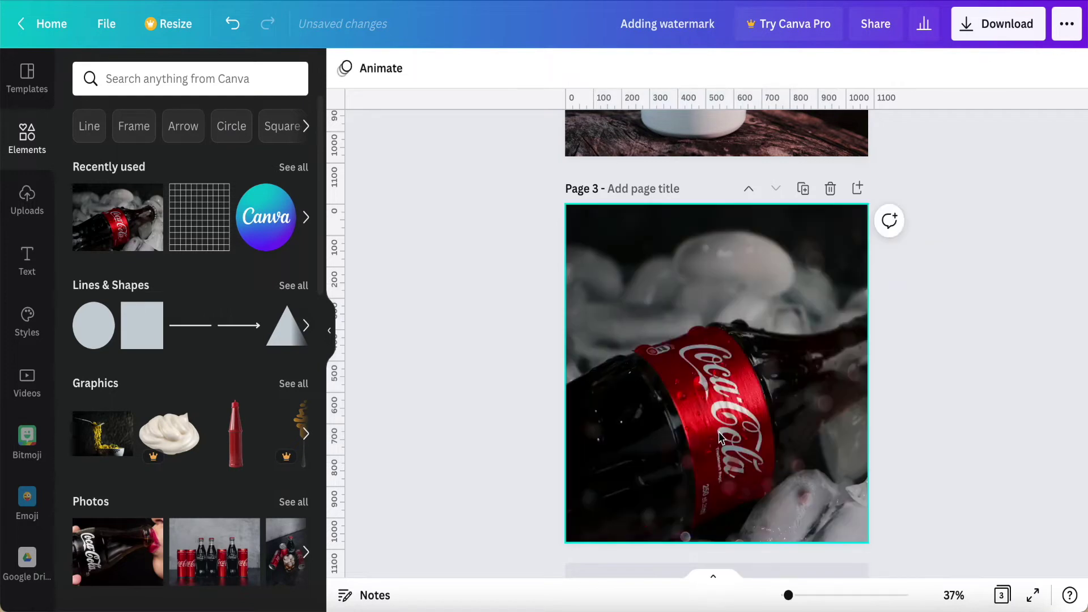
double_click(703, 391)
left_click_drag(703, 391, 606, 388)
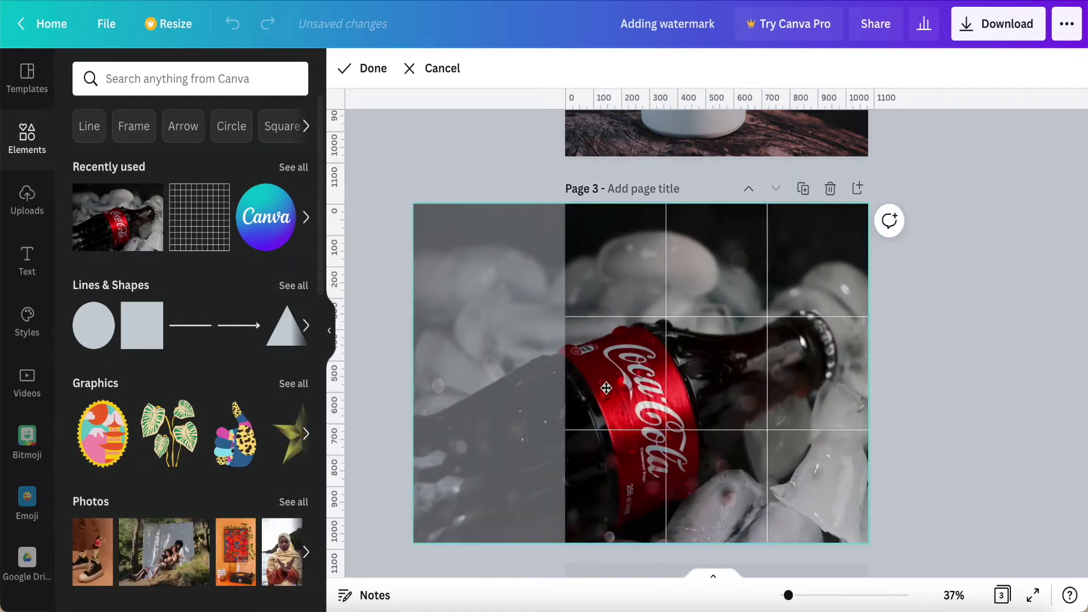
left_click(923, 368)
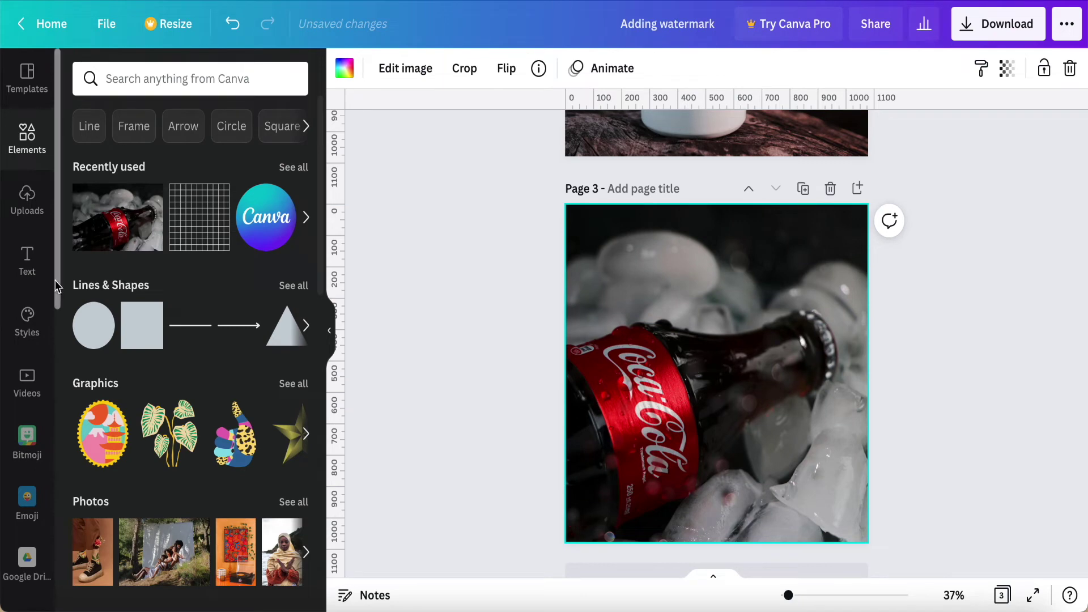
Insert a blank page ahead of the cola page and put the uploaded cheese mascot in its top-left corner.
left_click(35, 210)
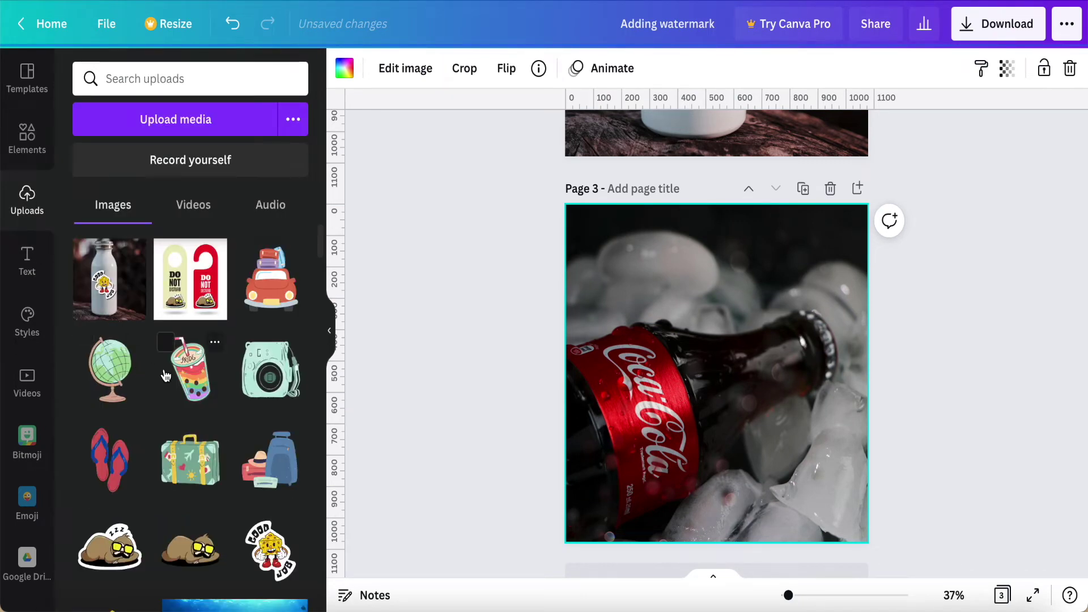
scroll(166, 375, "down", 3)
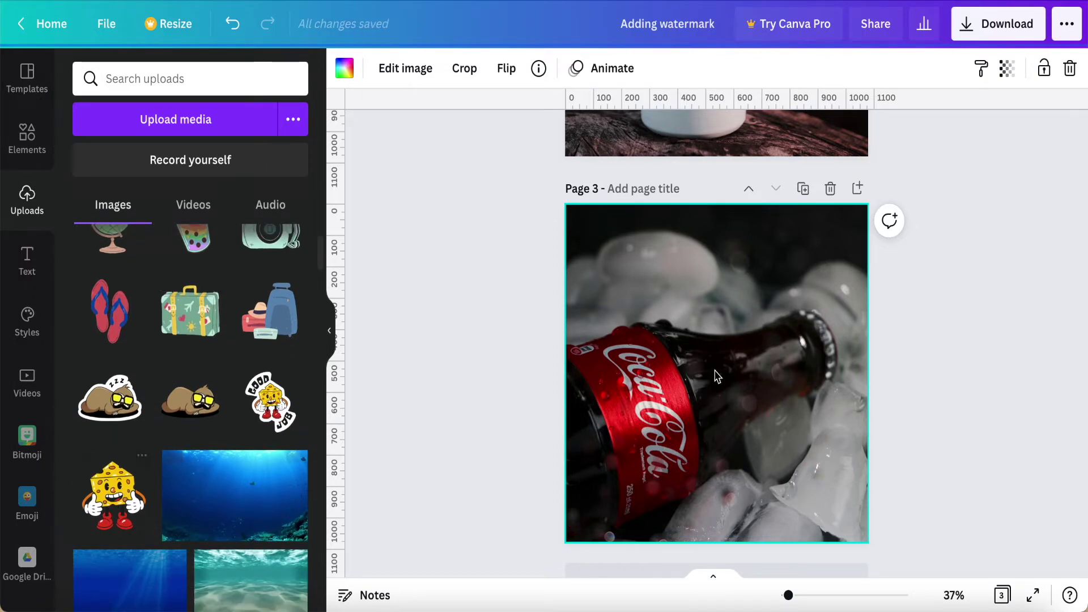
left_click(857, 188)
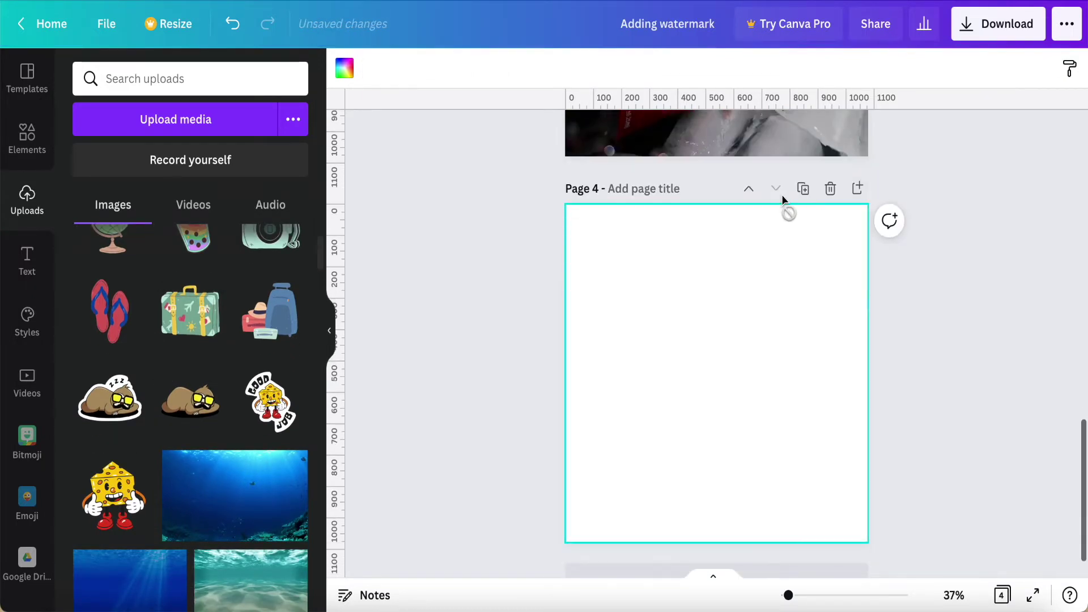
left_click(745, 189)
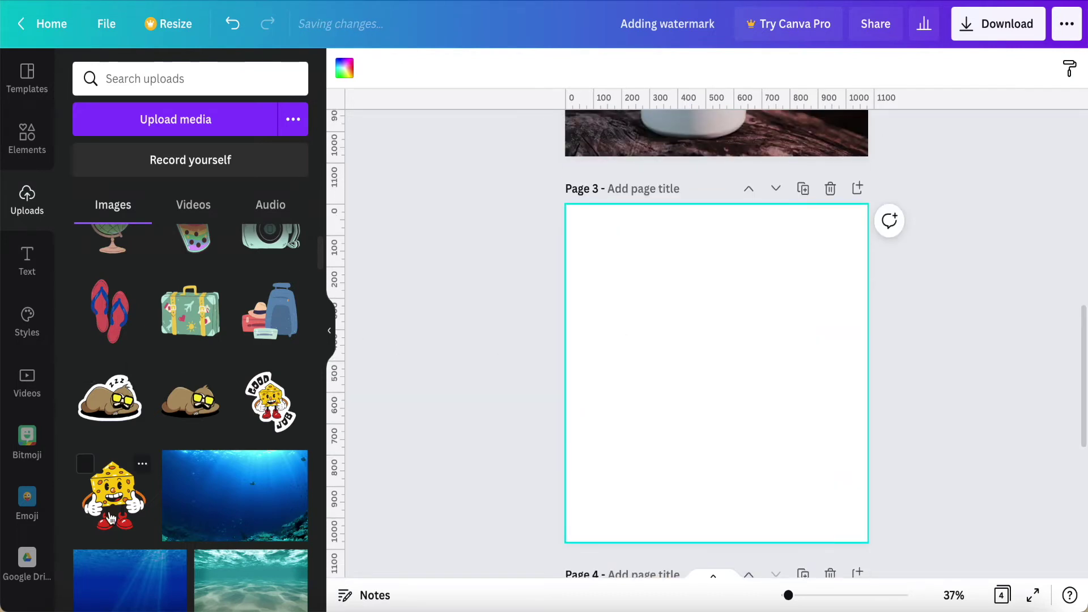
left_click(112, 498)
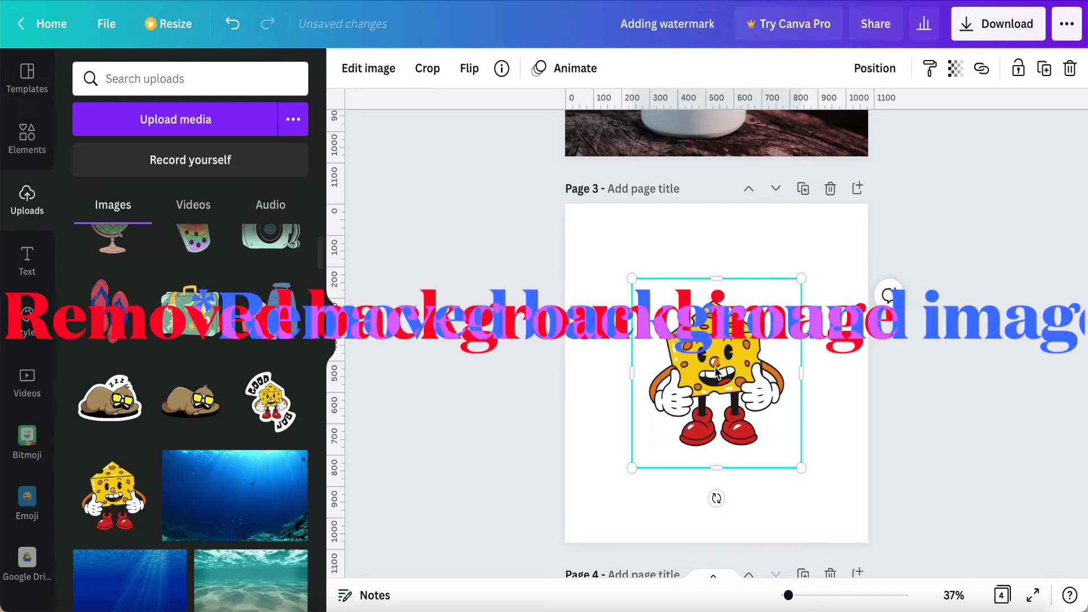
left_click_drag(716, 373, 650, 296)
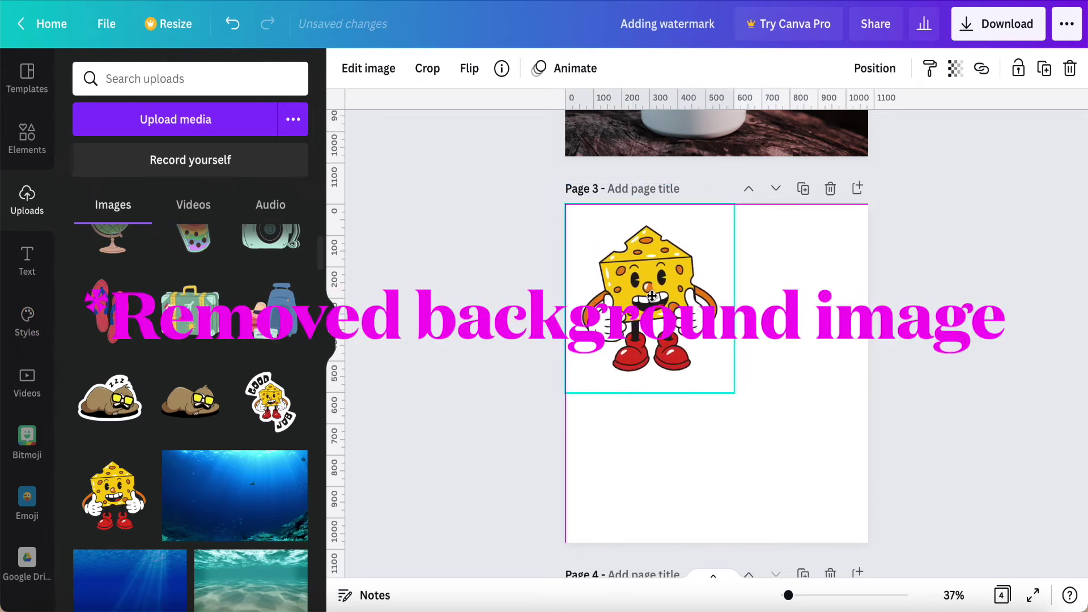
Shrink the cheese mascot to a small tile and copy it.
left_click_drag(732, 394, 624, 299)
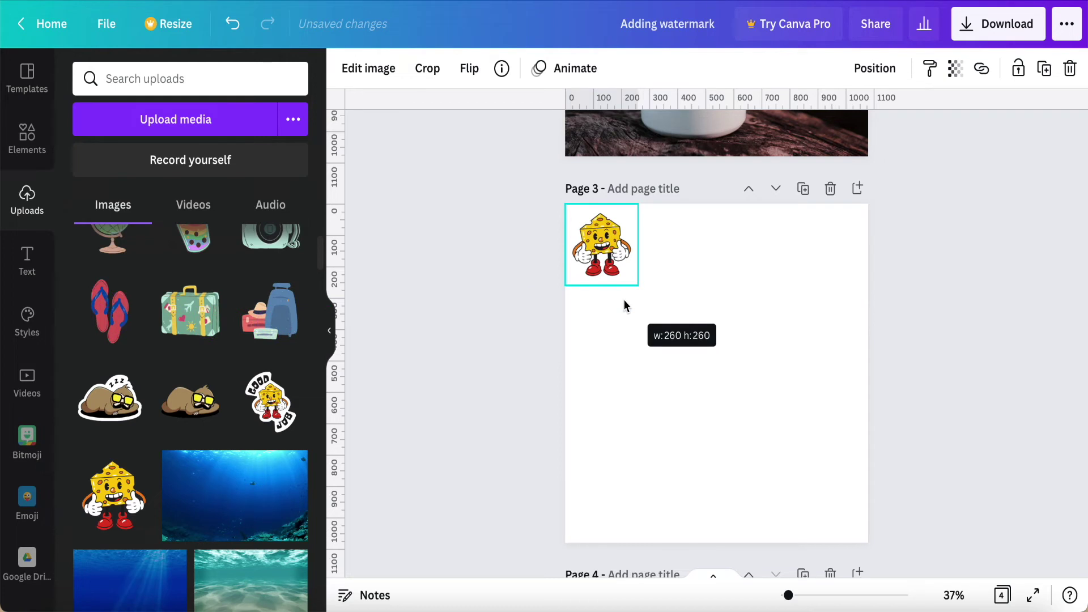
right_click(615, 260)
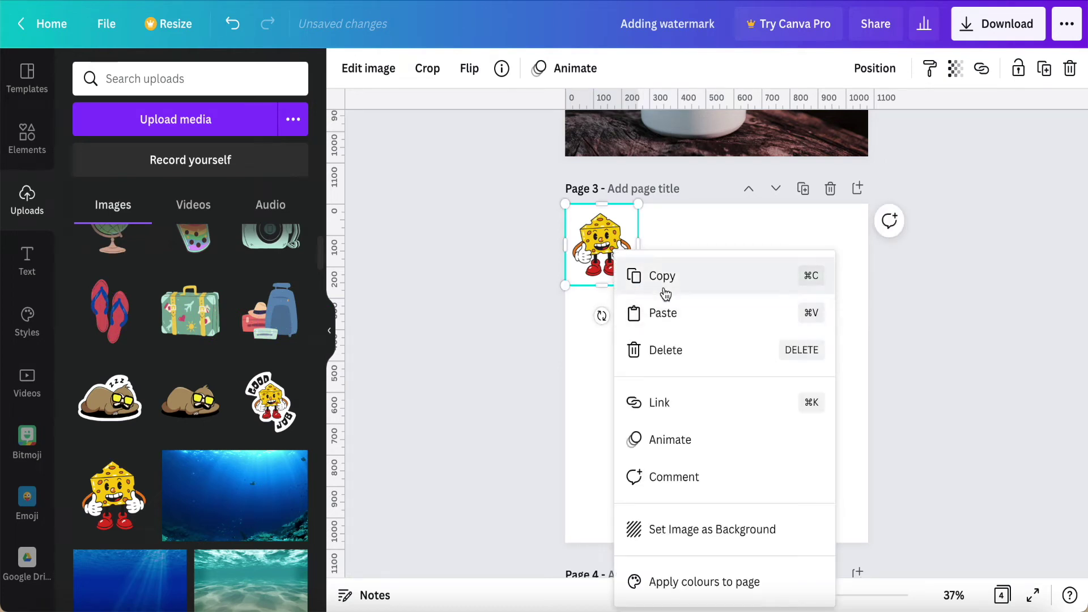
left_click(651, 287)
Paste mascot copies and arrange four in a row along the top of the page.
left_click(697, 280)
key("ctrl+v")
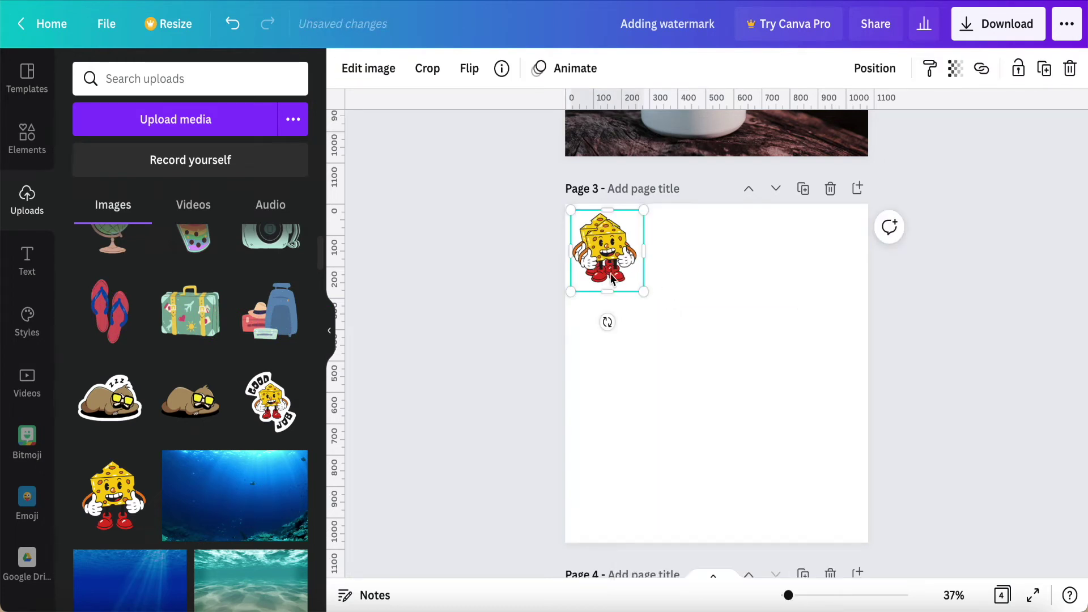
left_click_drag(604, 257, 748, 258)
key("ctrl+v")
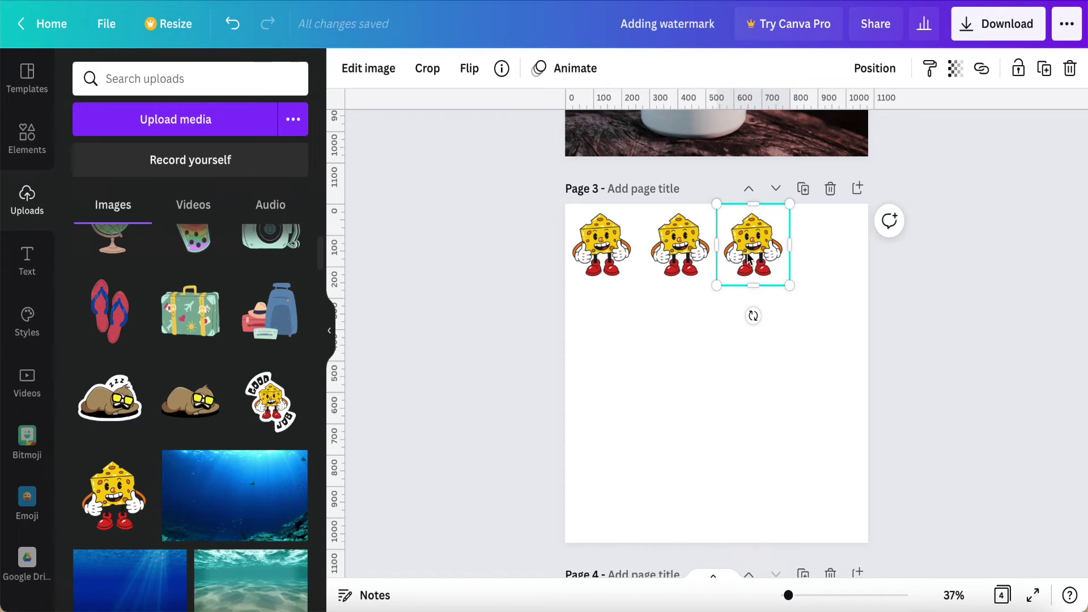
key("ctrl+v")
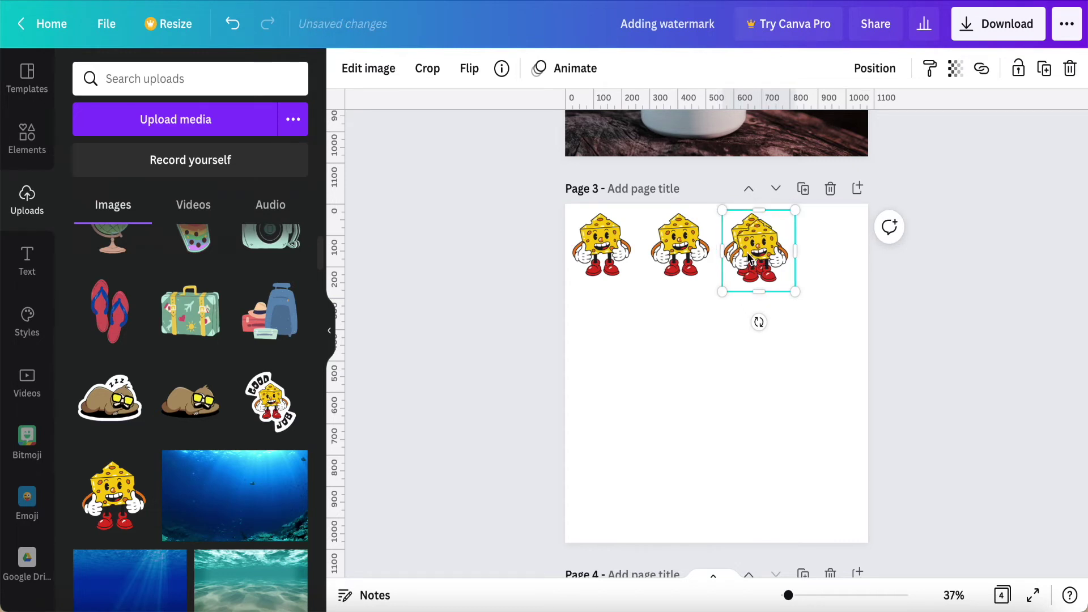
left_click_drag(748, 258, 820, 250)
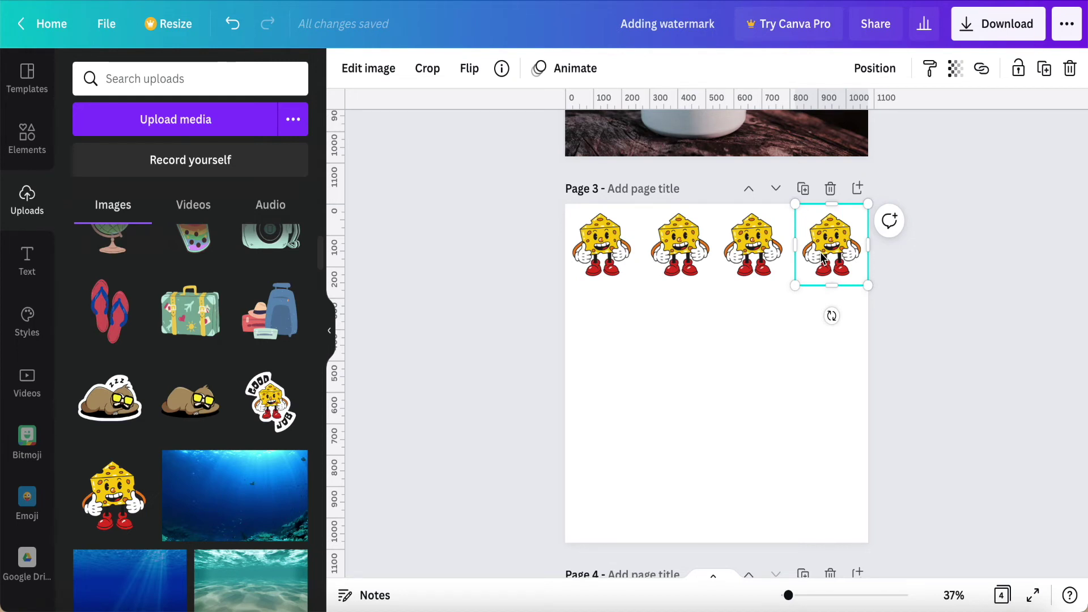
Select the four cheese mascots and use Position > Tidy up to space them evenly in a row.
left_click(758, 245, "shift")
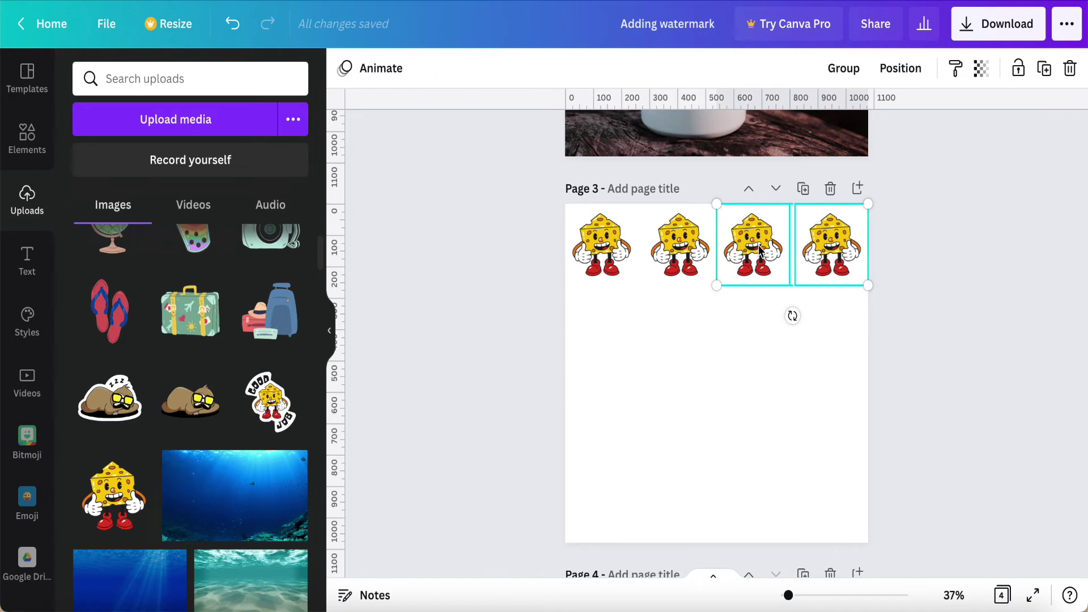
left_click(683, 245, "shift")
left_click(590, 248, "shift")
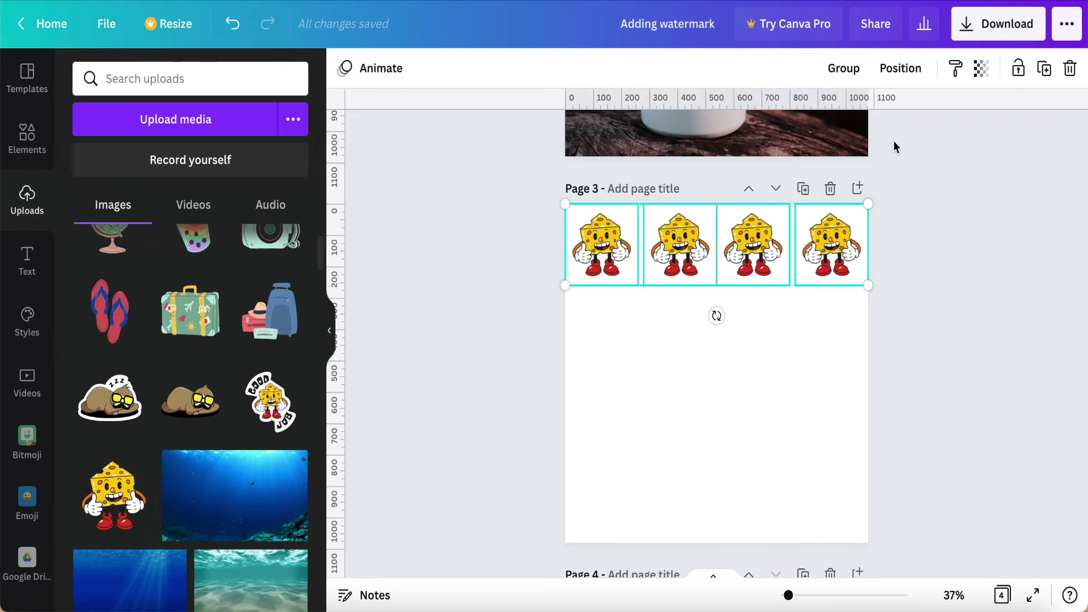
left_click(904, 72)
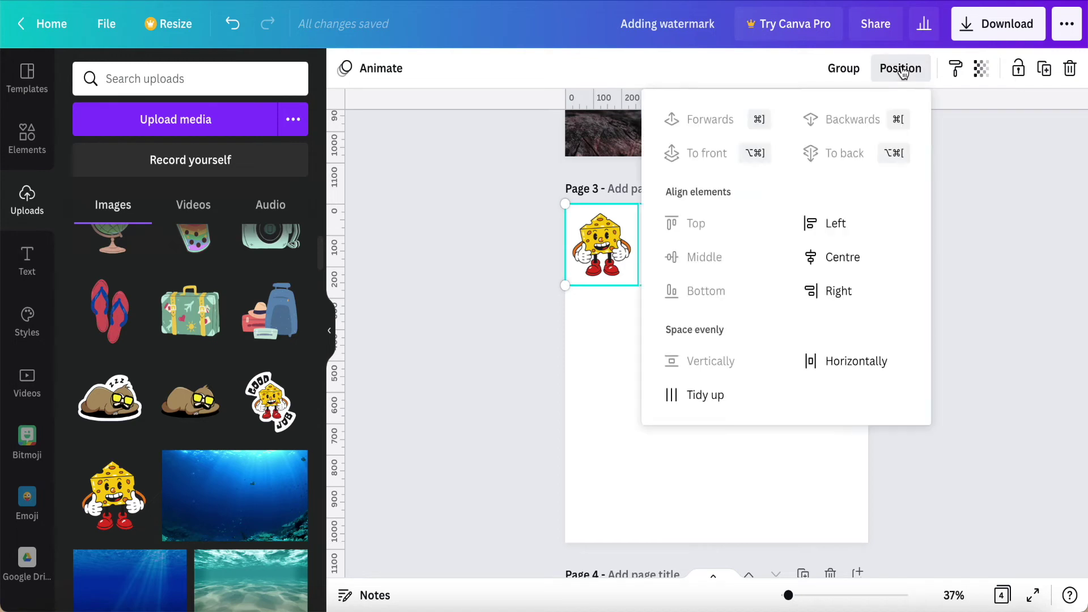
left_click(726, 401)
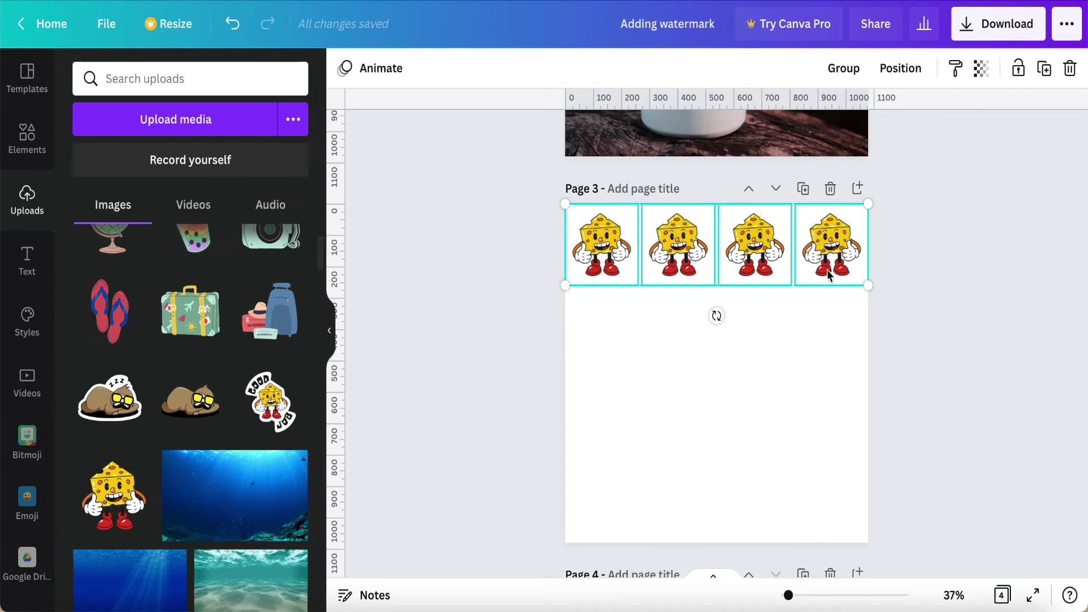
left_click_drag(903, 318, 551, 233)
Copy the four-mascot row and paste copies as further rows down page 3.
right_click(604, 236)
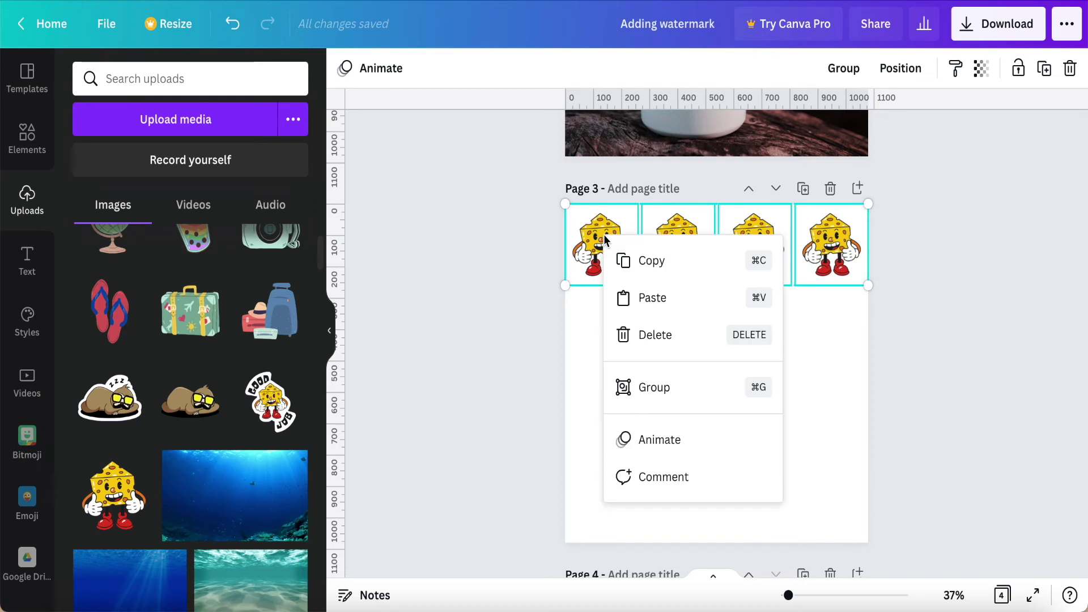
left_click(638, 266)
left_click(613, 390)
key("ctrl+v")
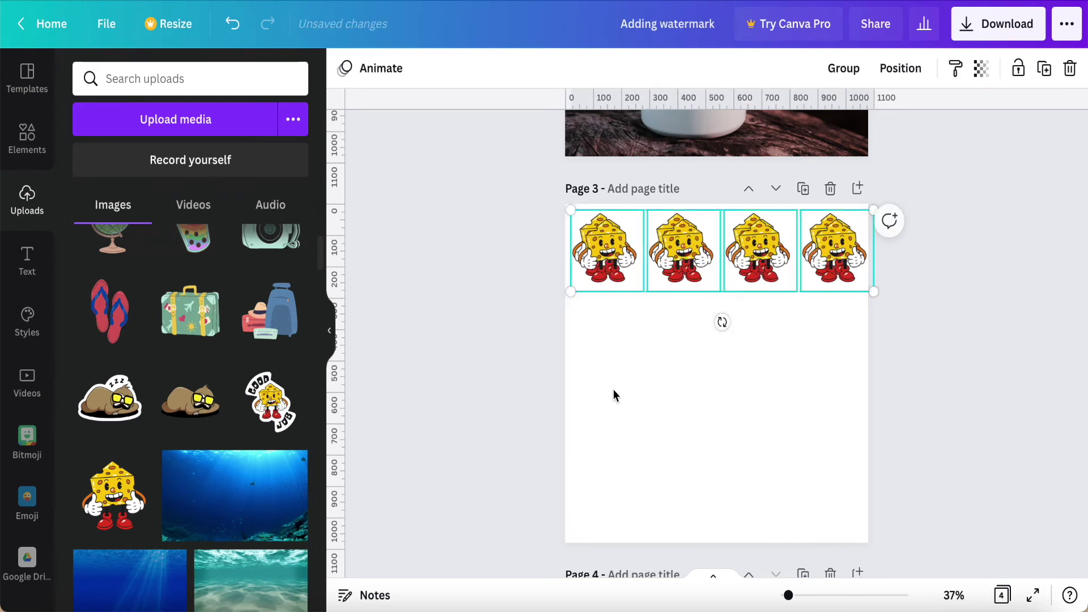
left_click_drag(681, 252, 681, 328)
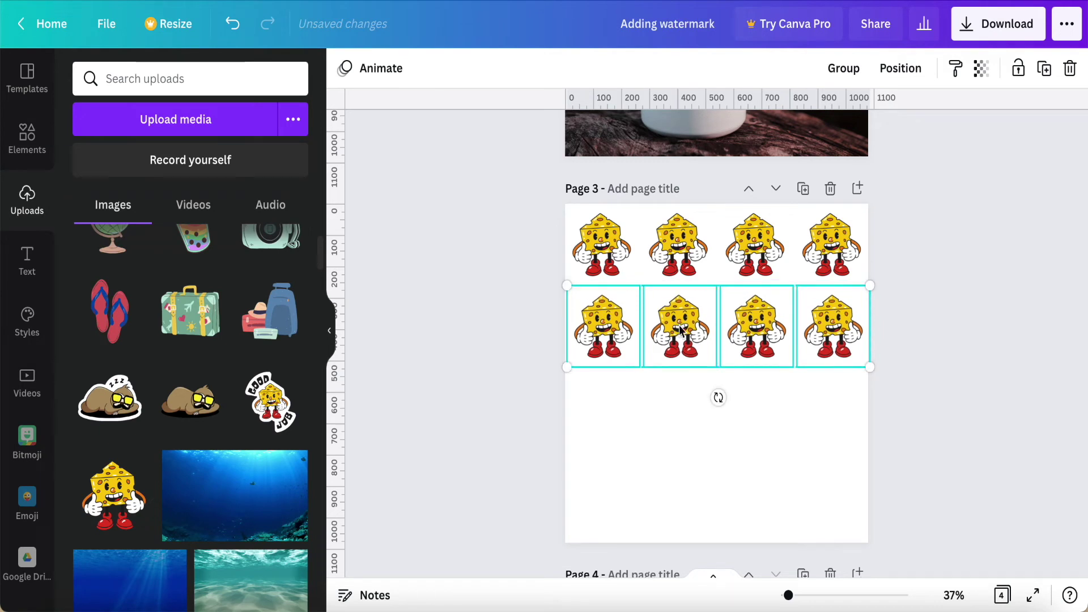
key("ctrl+v")
left_click_drag(684, 355, 689, 502)
Select all 16 cheese mascots and group them into one piece.
left_click(922, 412)
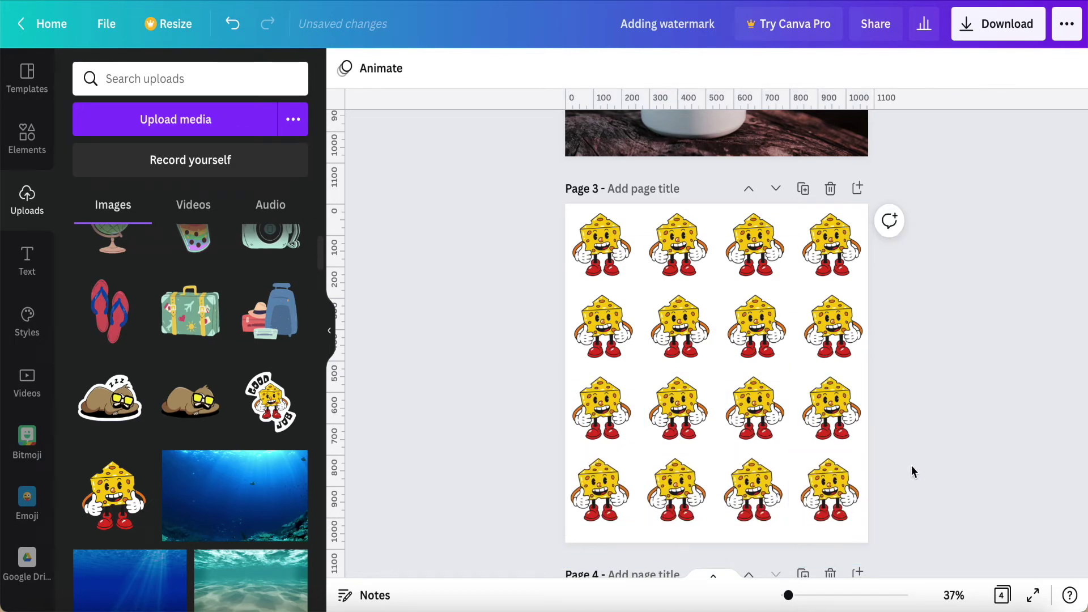
left_click_drag(901, 516, 527, 226)
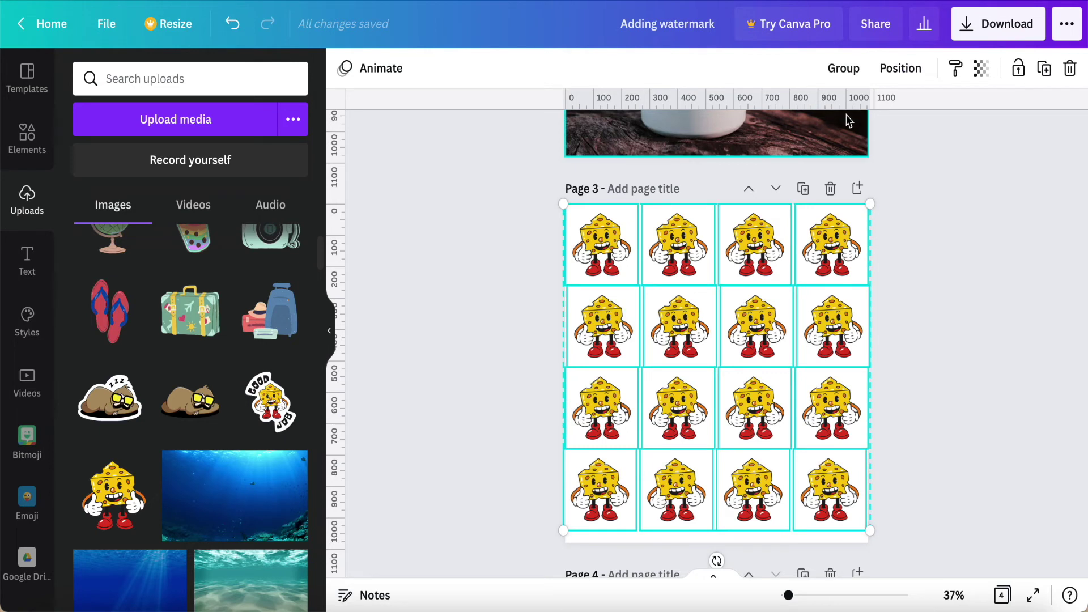
left_click(845, 69)
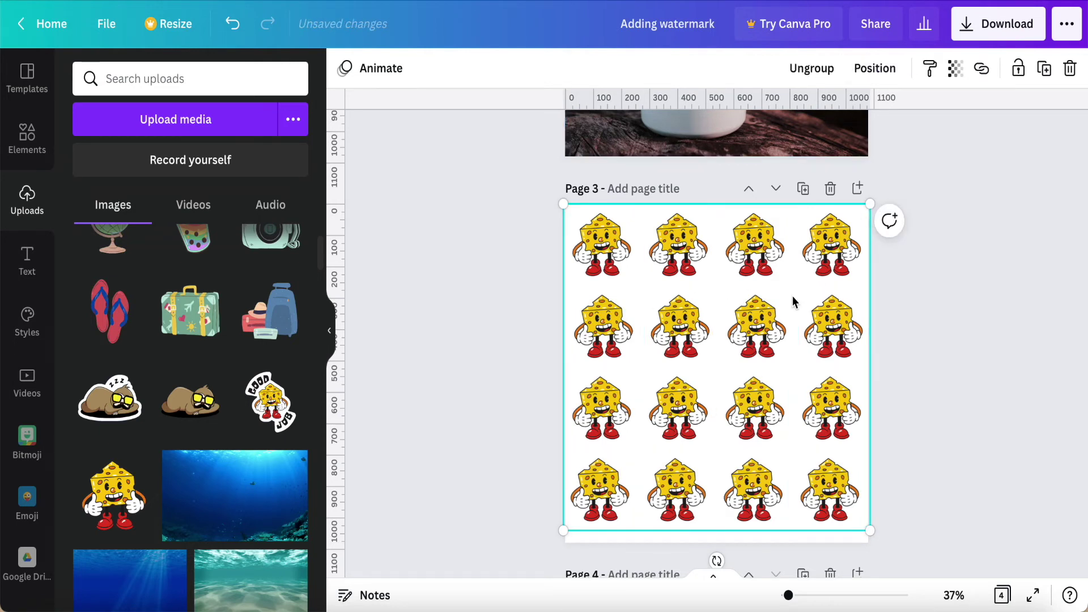
left_click(966, 34)
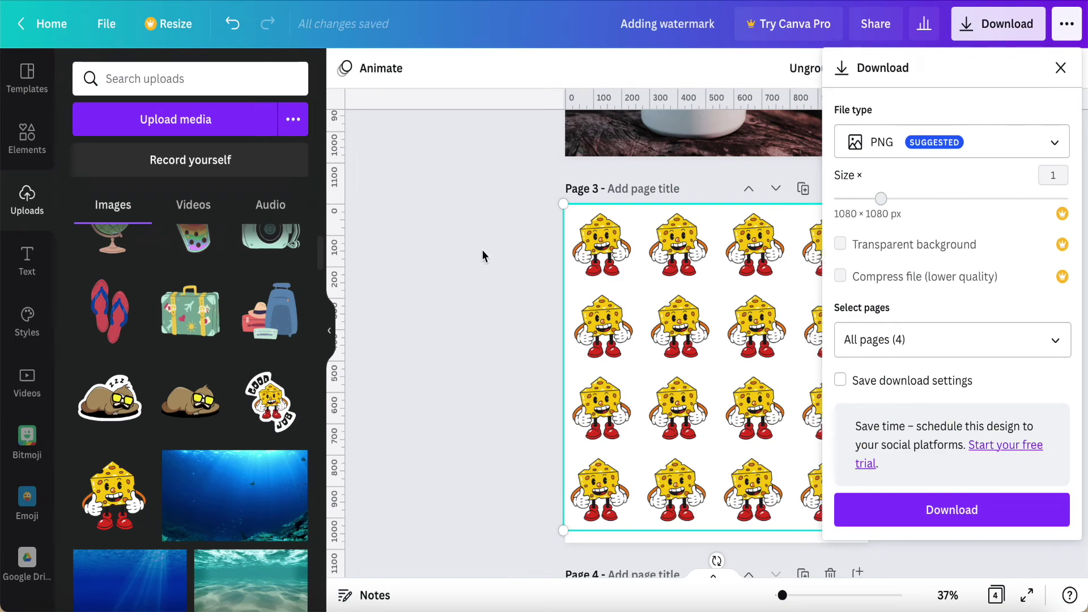
Close the download settings without exporting anything.
left_click(481, 301)
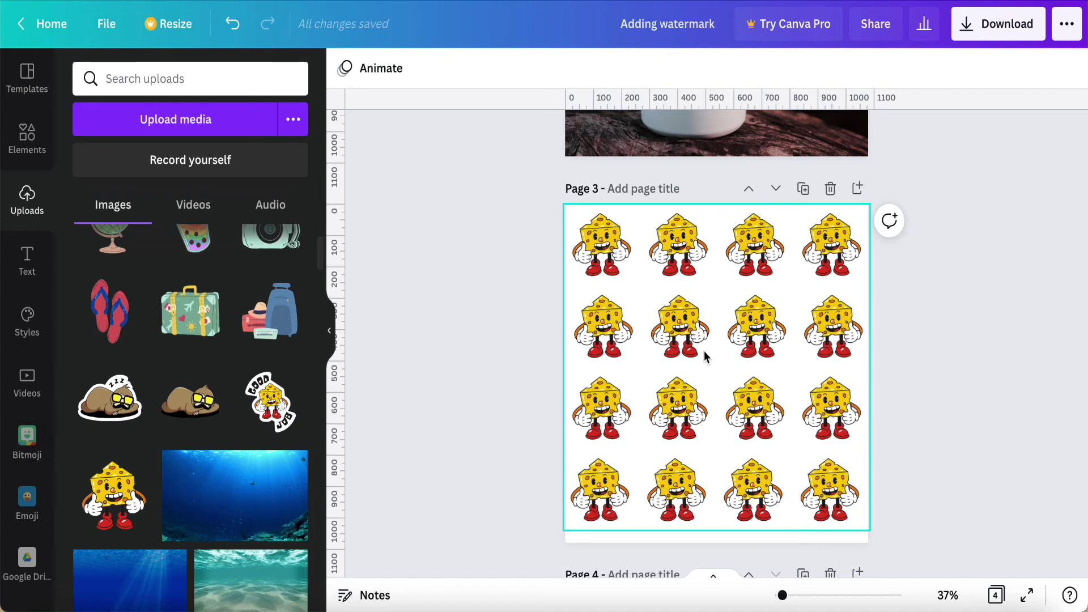
scroll(704, 352, "down", 5)
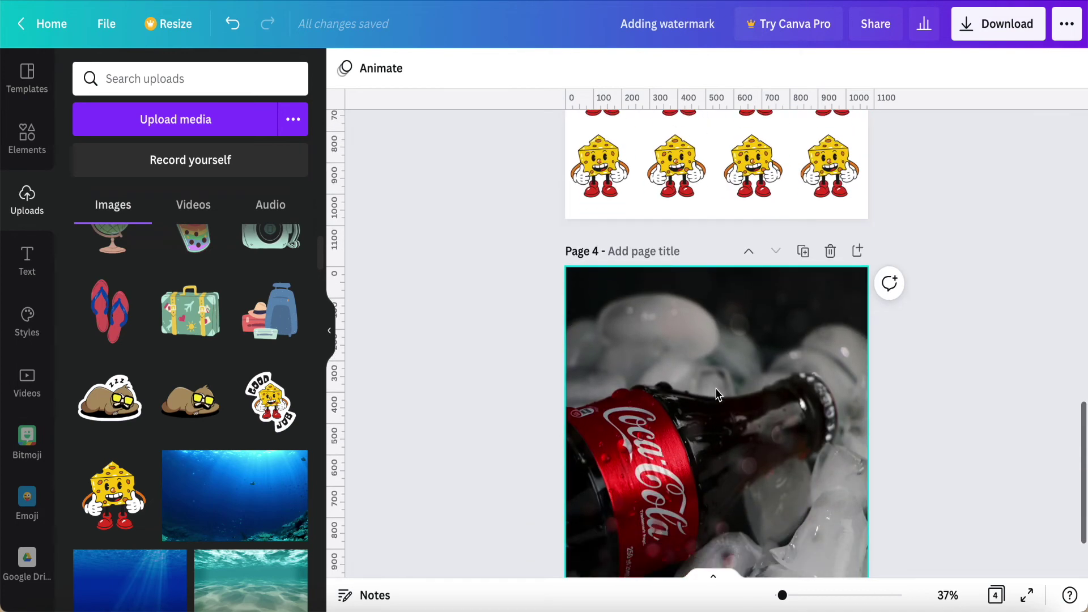
scroll(716, 394, "up", 3)
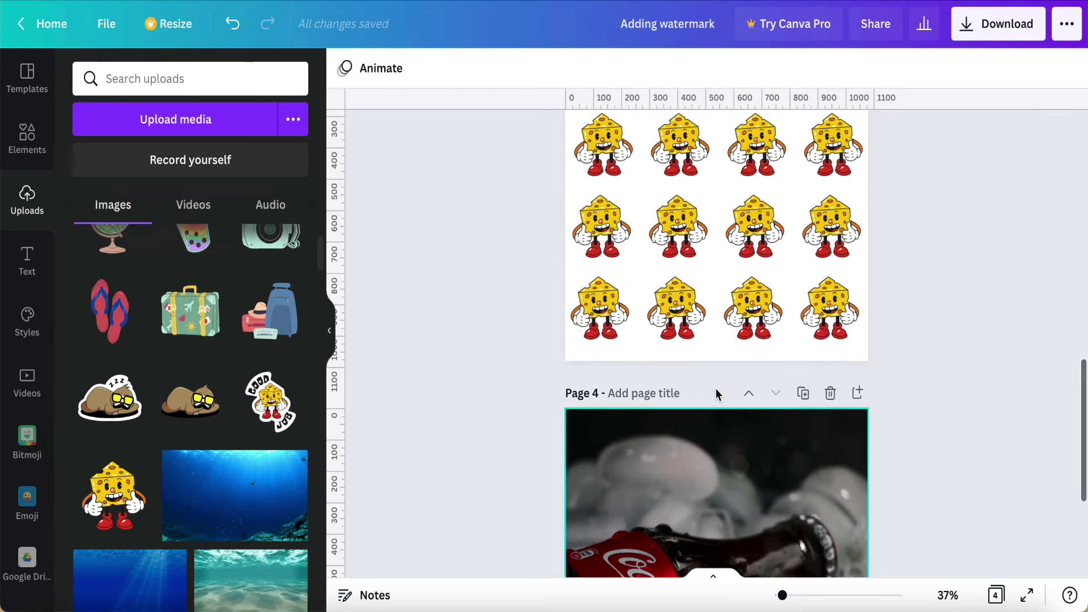
Copy the grouped mascot grid and paste it onto the Coca-Cola photo on page 4.
left_click(863, 344)
left_click(873, 353)
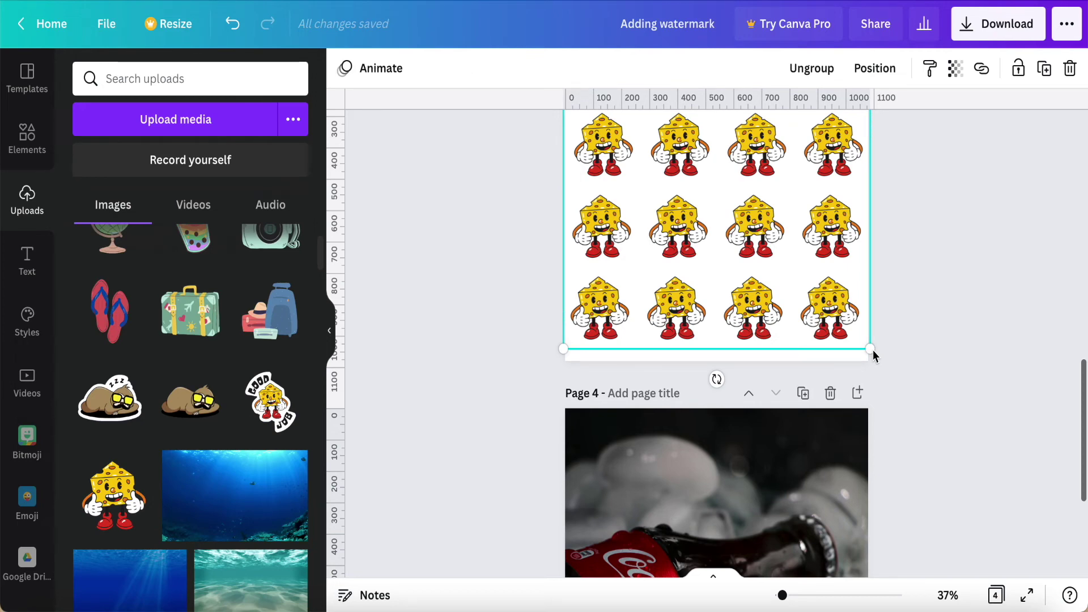
right_click(873, 354)
left_click(919, 334)
scroll(919, 336, "down", 5)
left_click(799, 339)
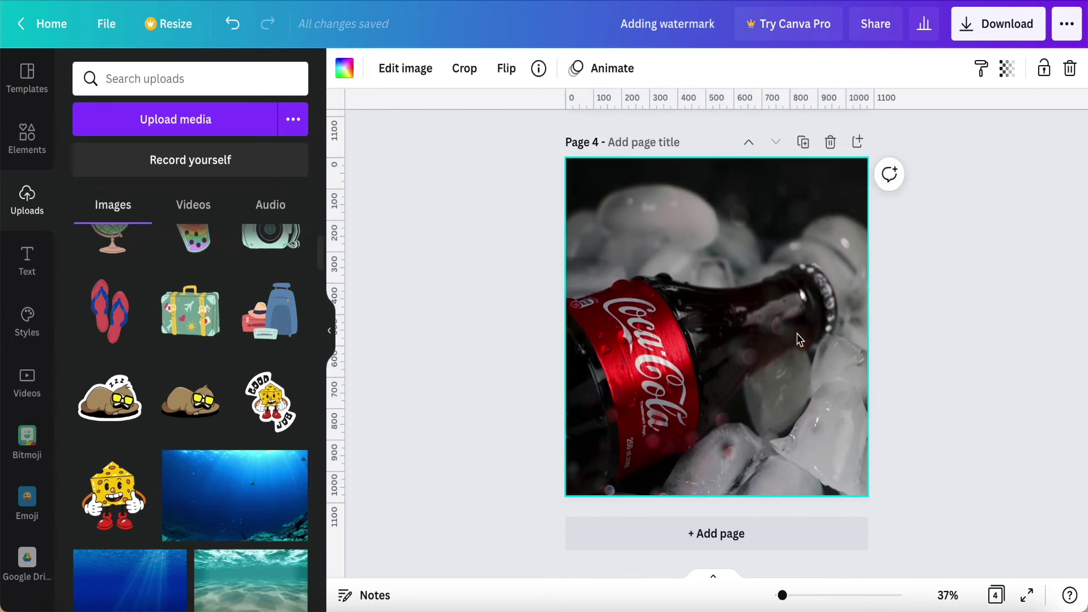
key("ctrl+v")
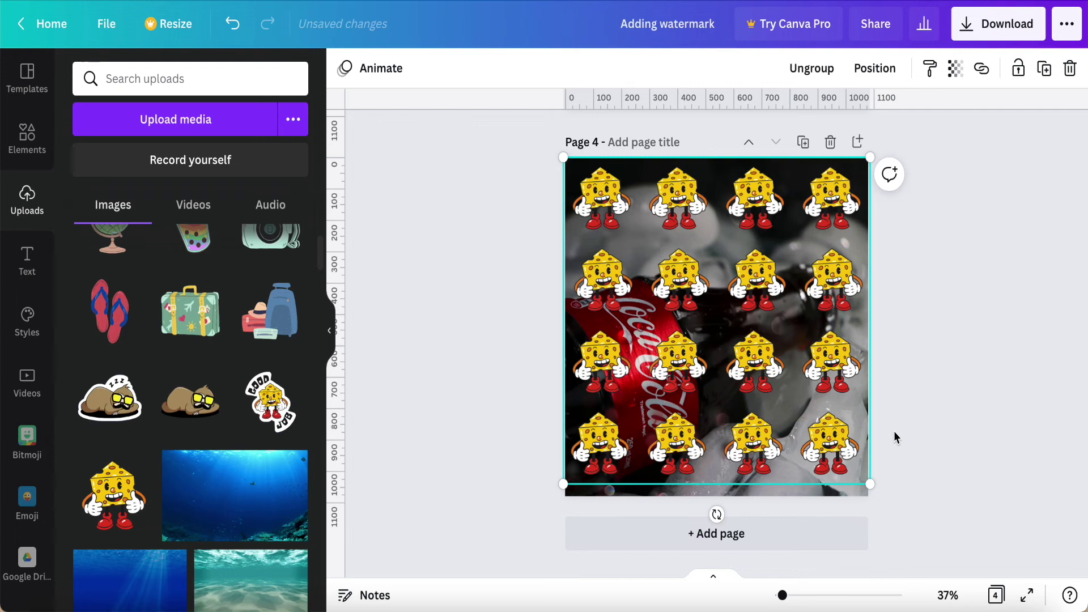
Lower the mascot grid's transparency to about 25 so it fades over the cola photo.
left_click(955, 68)
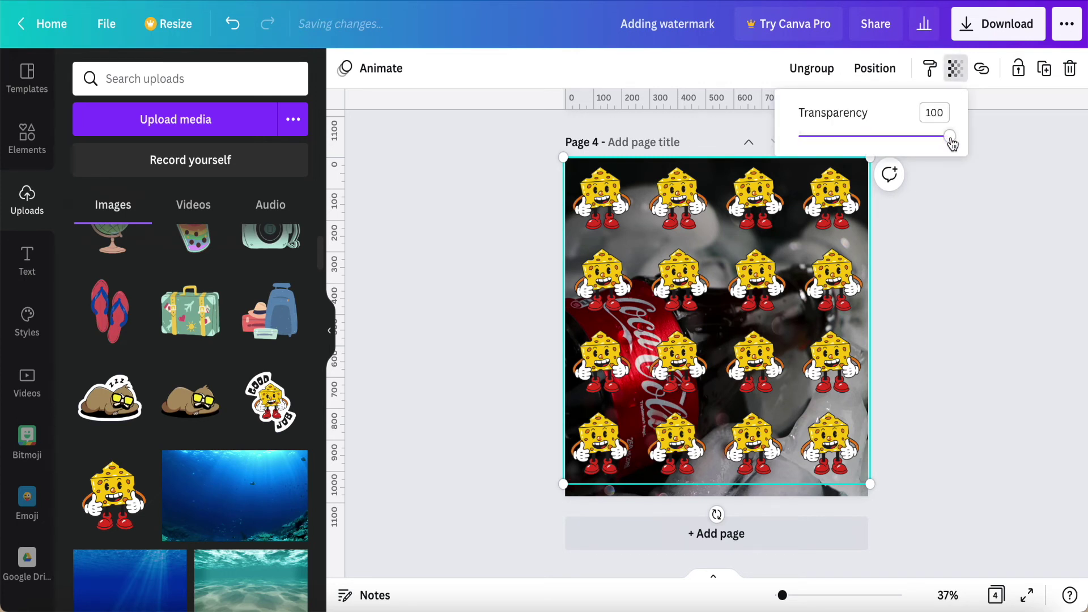
left_click_drag(952, 143, 839, 139)
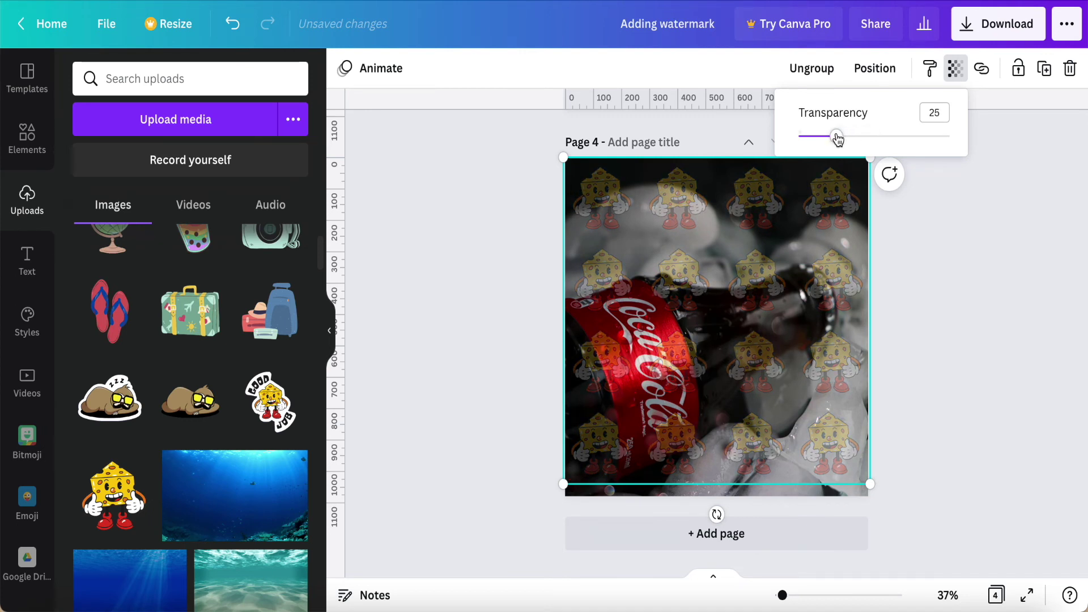
left_click(899, 315)
left_click(899, 316)
scroll(922, 372, "up", 1)
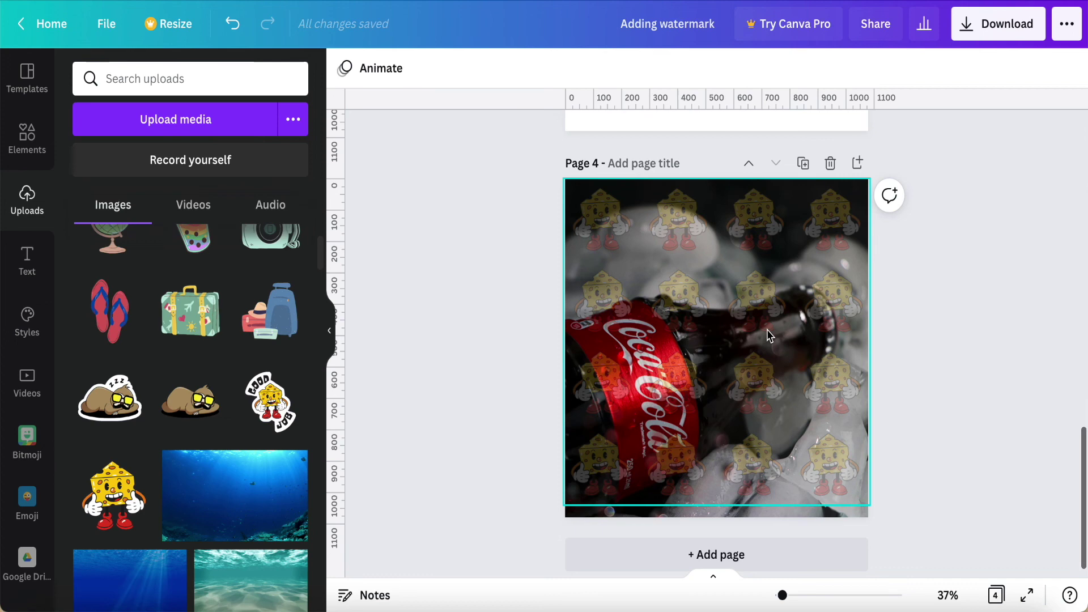
scroll(779, 293, "up", 10)
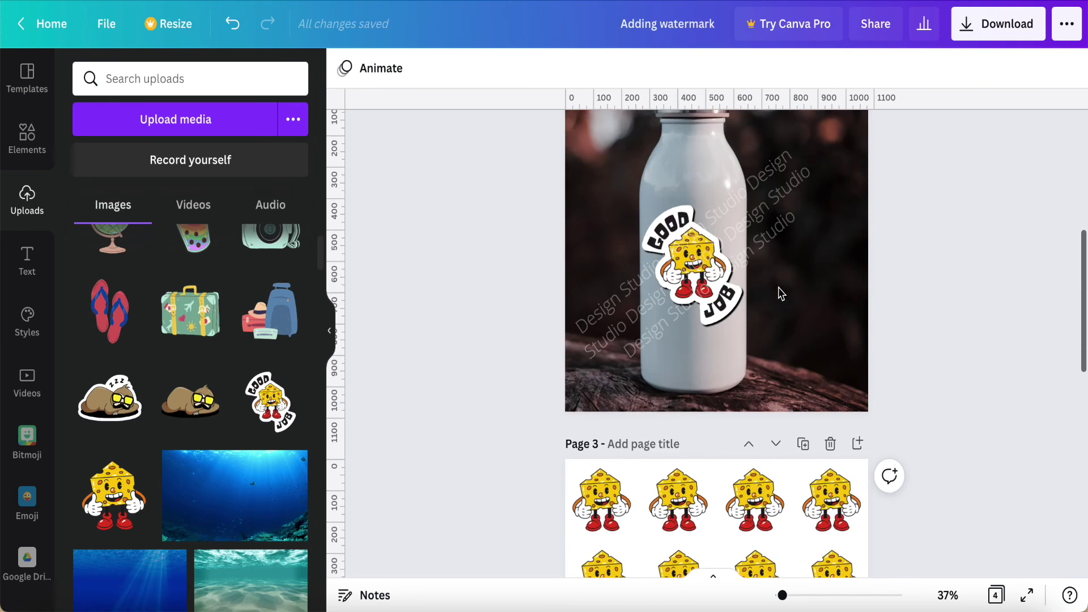
left_click(765, 250)
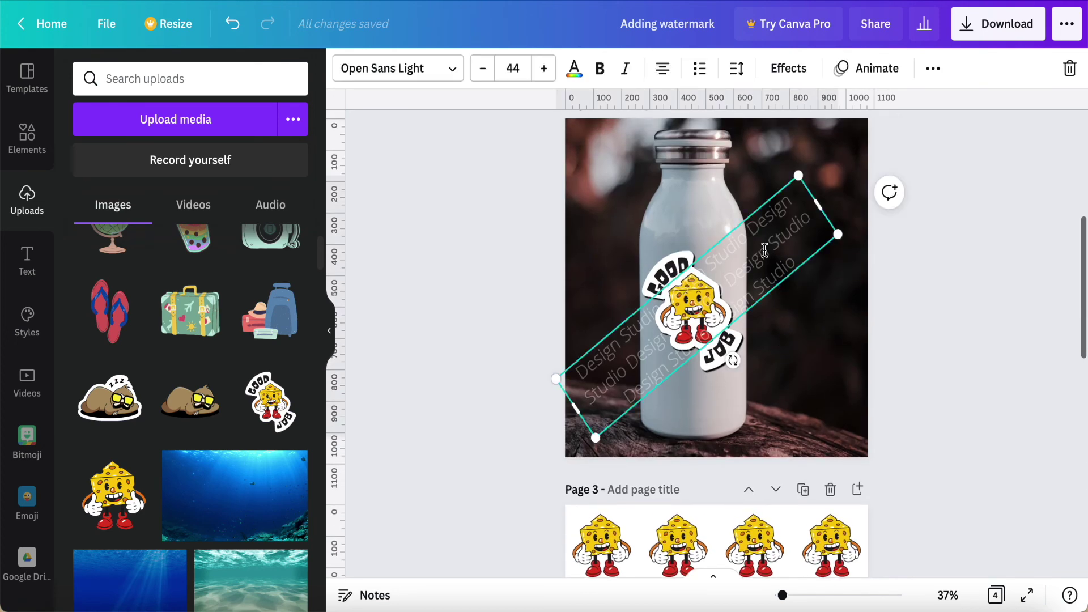
left_click(933, 68)
left_click(839, 111)
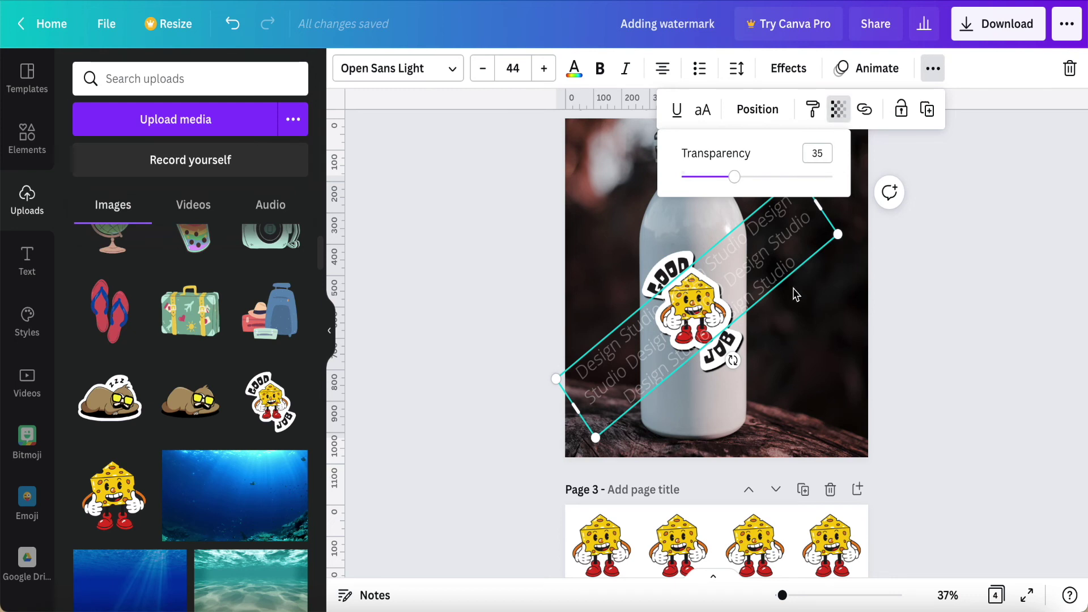
left_click(822, 363)
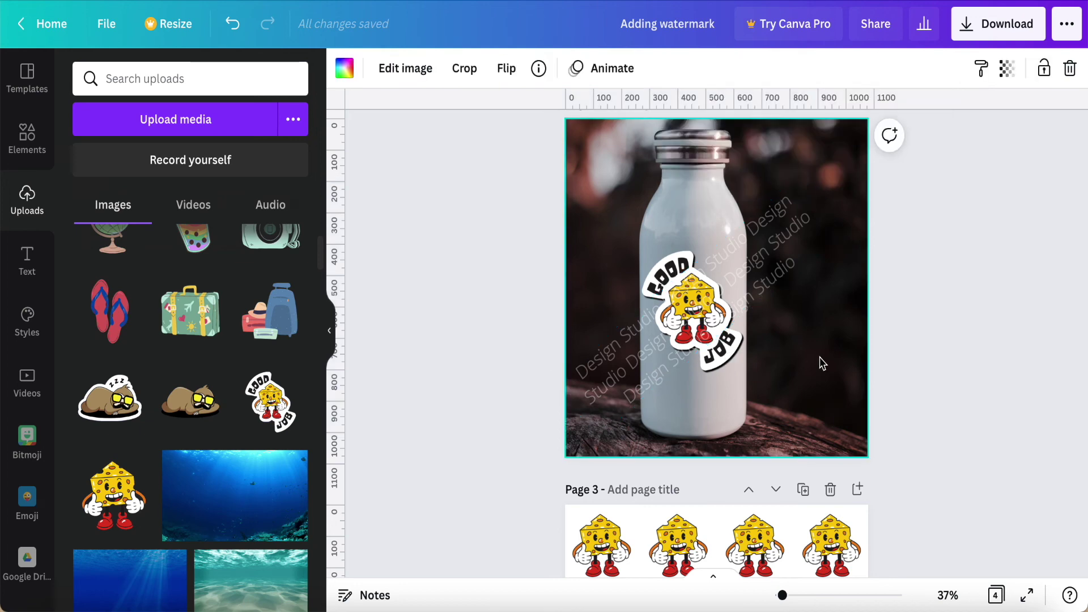
left_click(924, 378)
scroll(924, 378, "down", 7)
scroll(925, 383, "down", 5)
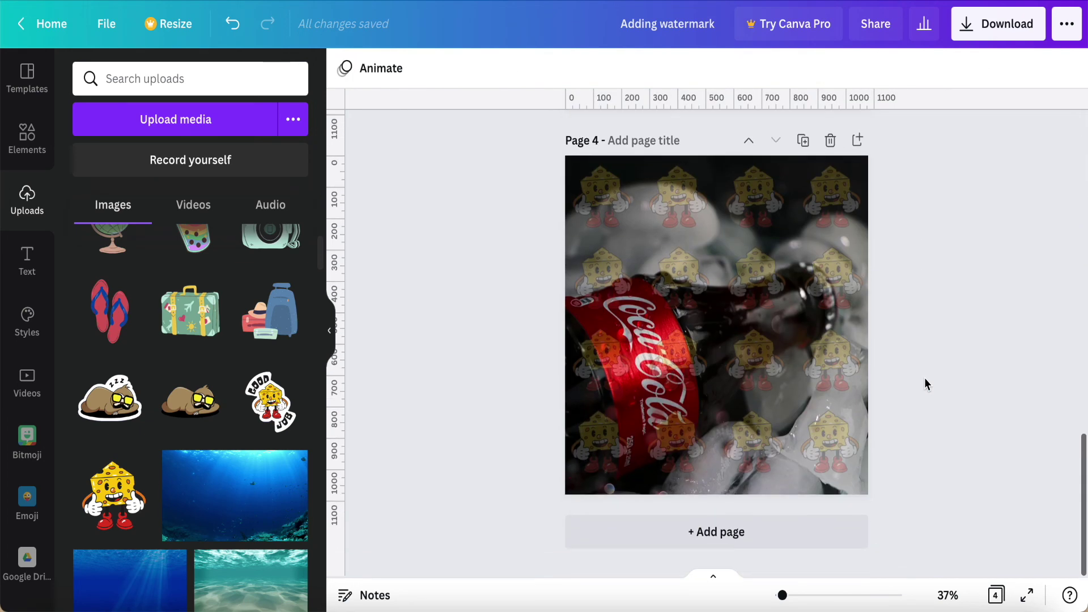